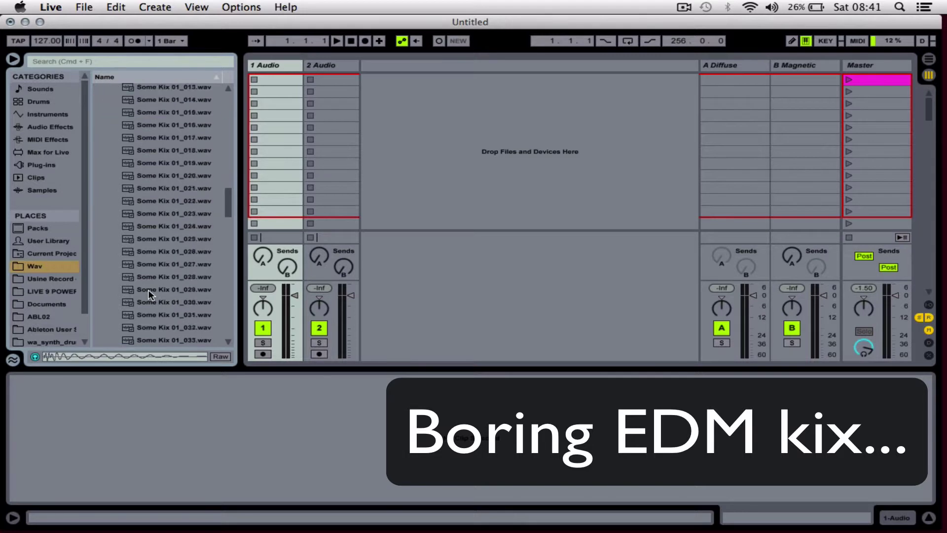
# - Load all the Some Kix 01 samples through Some Kix 01_105.wav into the 1 Audio track's clip slots
pyautogui.scroll(-14, 148, 289)
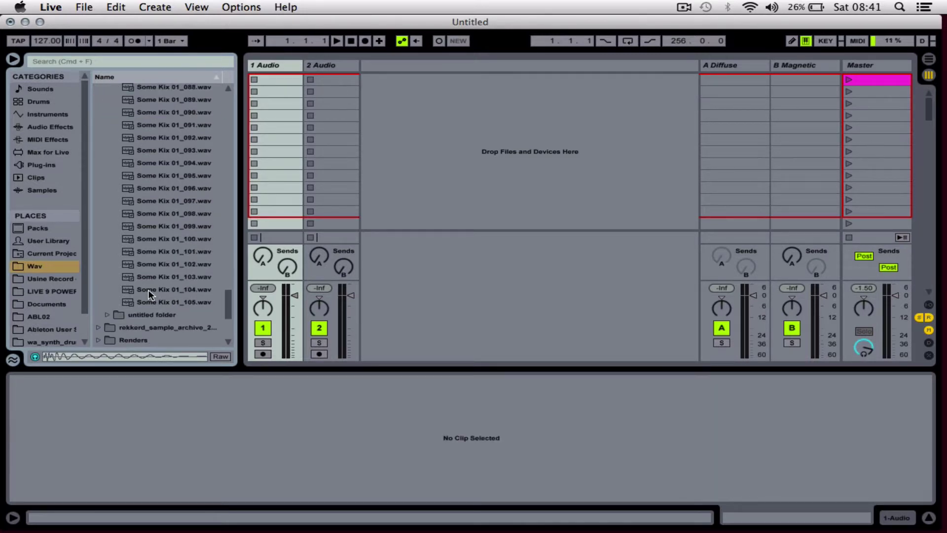
pyautogui.keyDown('shift'); pyautogui.click(164, 302); pyautogui.keyUp('shift')
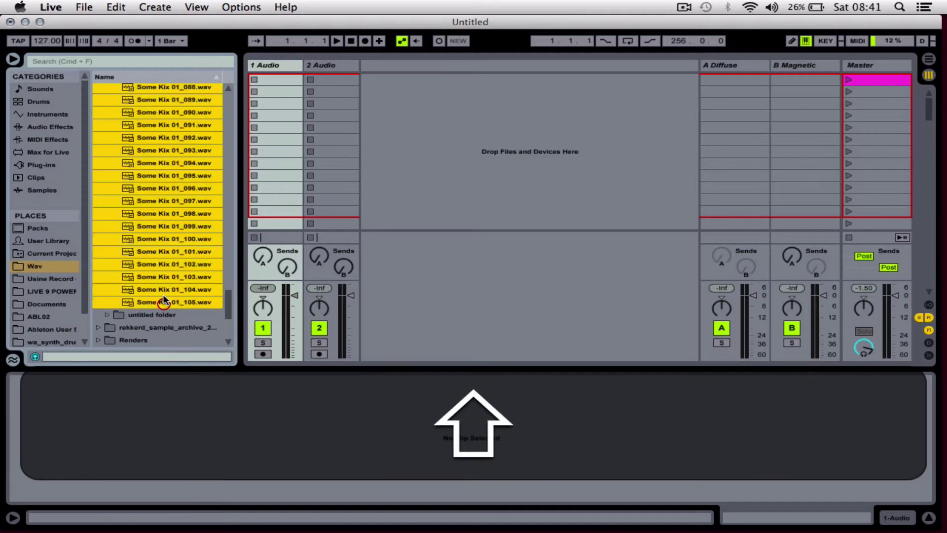
pyautogui.moveTo(147, 302); pyautogui.dragTo(254, 84)
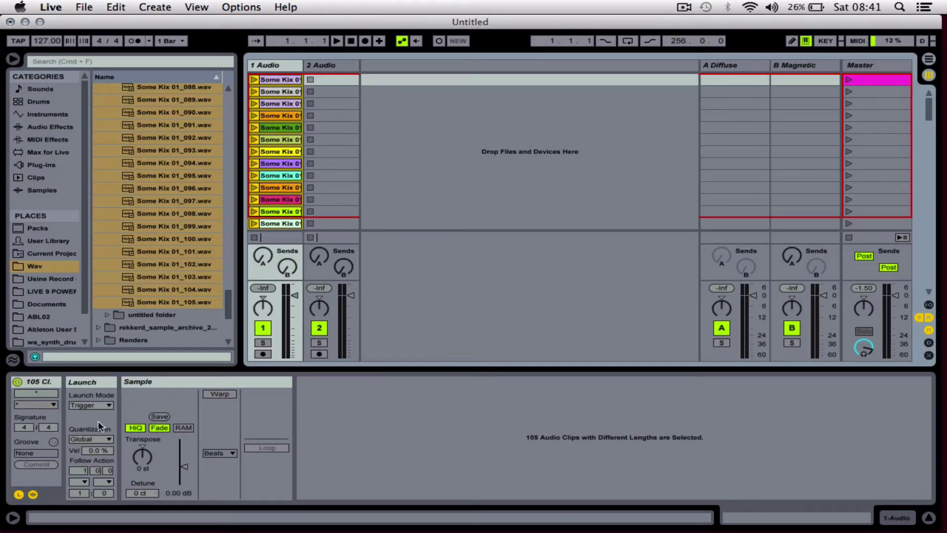
# - Give all selected kick clips a Next follow action after 0.2.0 and launch the first clip
pyautogui.click(93, 470)
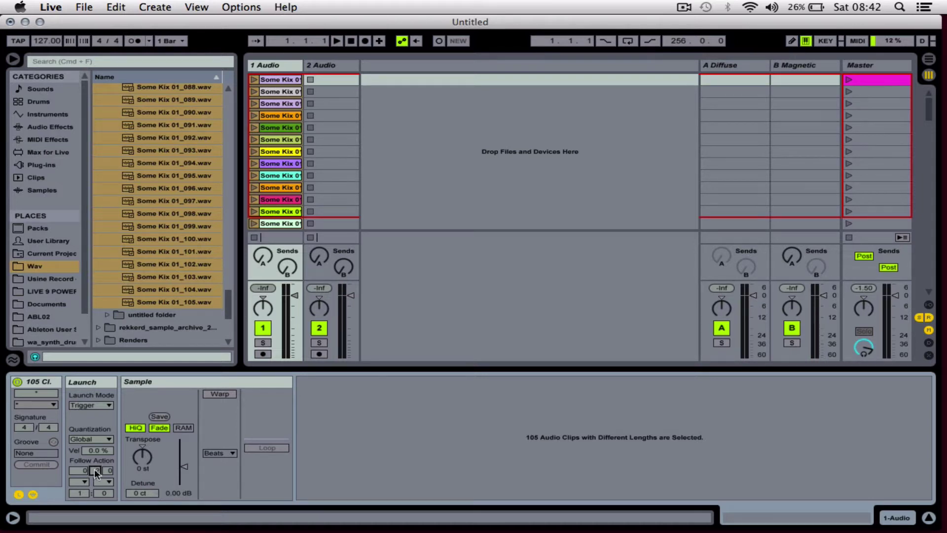
pyautogui.click(82, 482)
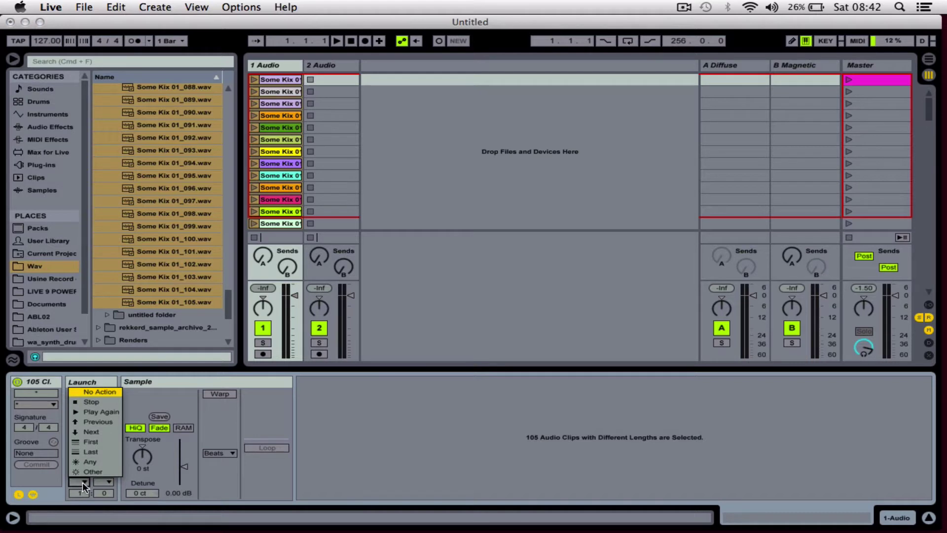
pyautogui.click(104, 430)
pyautogui.click(254, 79)
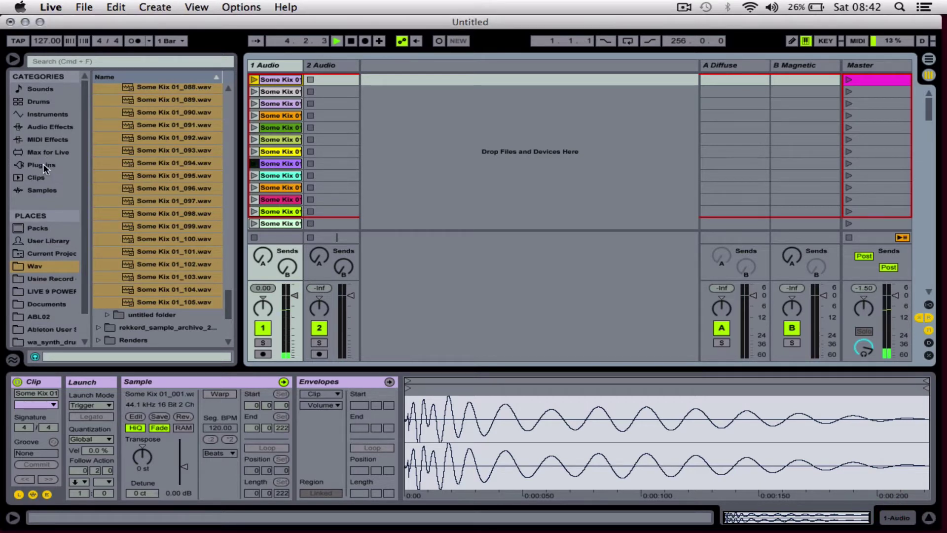
# - Add a Limiter to the 1 Audio track and set its ceiling to -1.50 dB
pyautogui.click(52, 127)
pyautogui.click(893, 517)
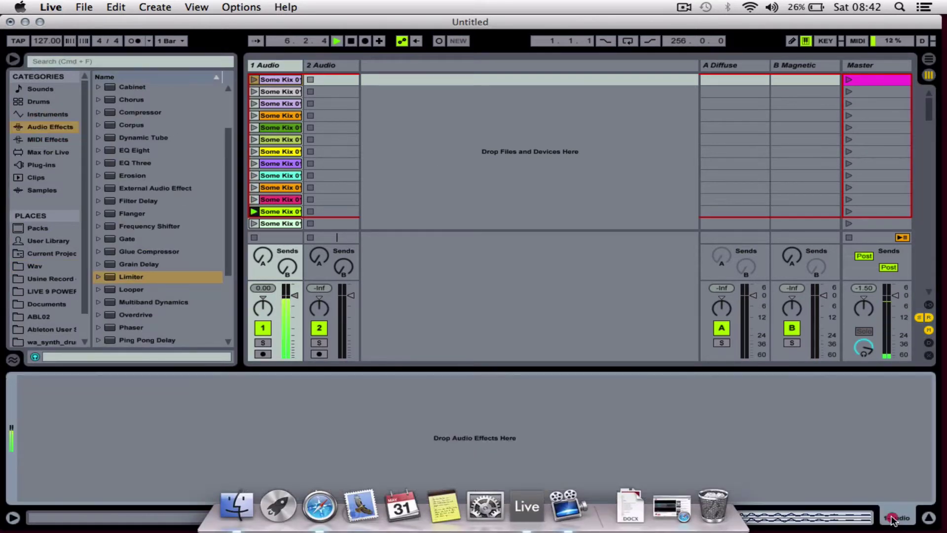
pyautogui.click(131, 277)
pyautogui.moveTo(131, 277); pyautogui.dragTo(203, 491)
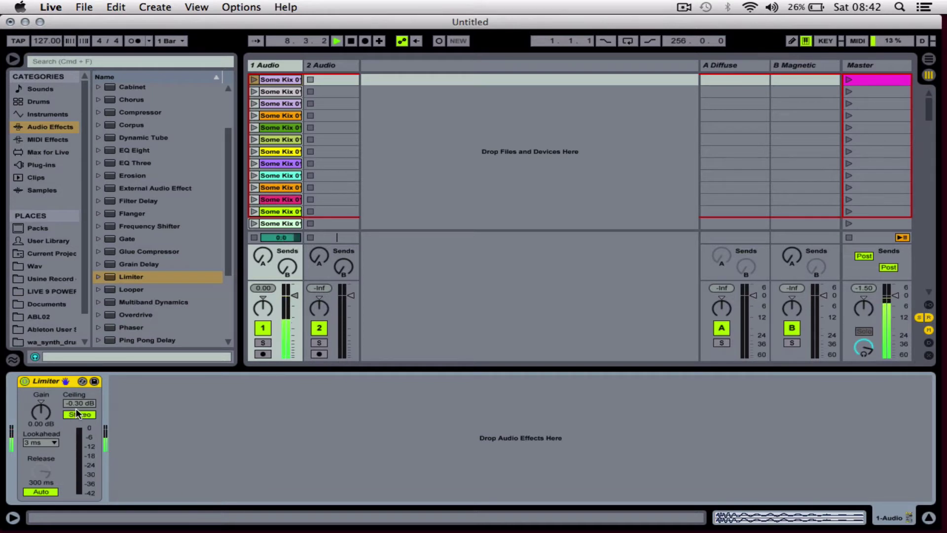
pyautogui.moveTo(79, 403); pyautogui.dragTo(79, 422)
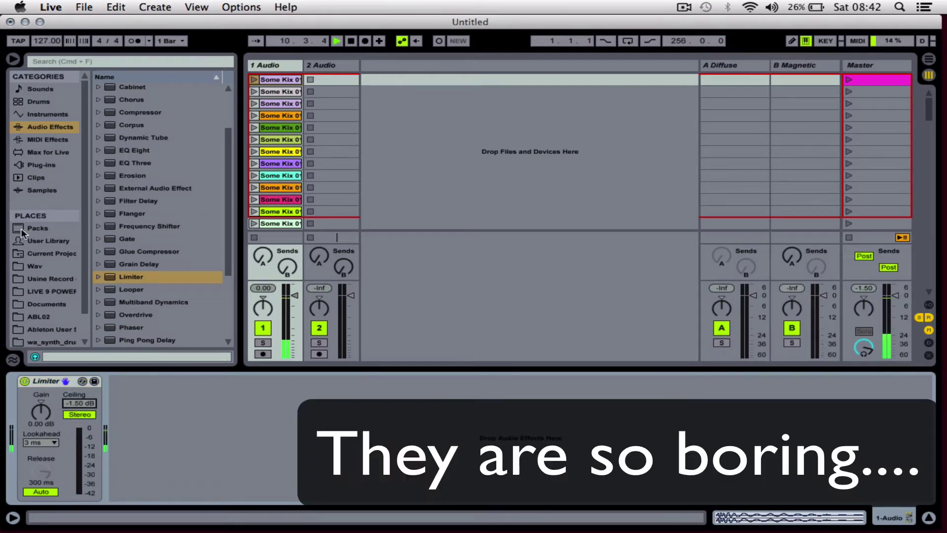
# - Insert Magnetic.amxd from the Dub Machines pack before the Limiter on the 1 Audio track
pyautogui.click(29, 240)
pyautogui.click(30, 226)
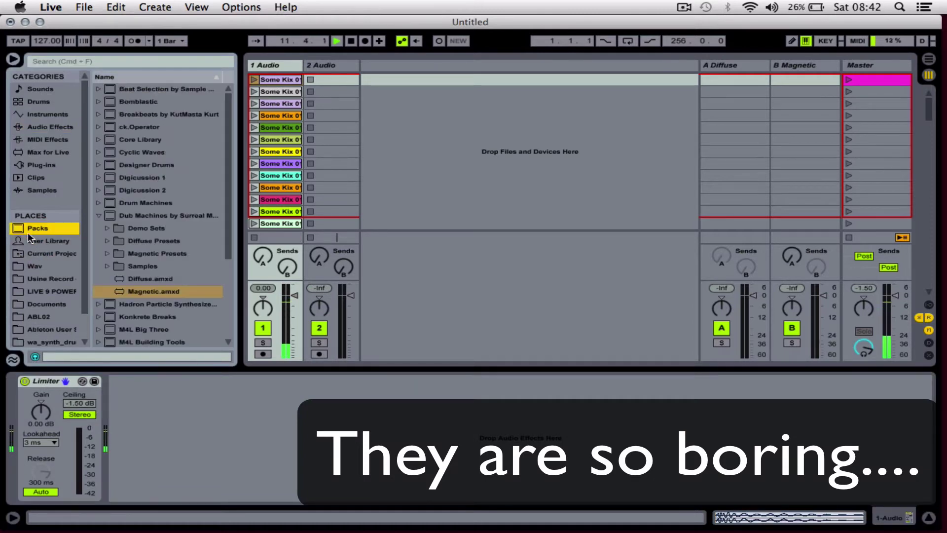
pyautogui.moveTo(145, 291); pyautogui.dragTo(18, 395)
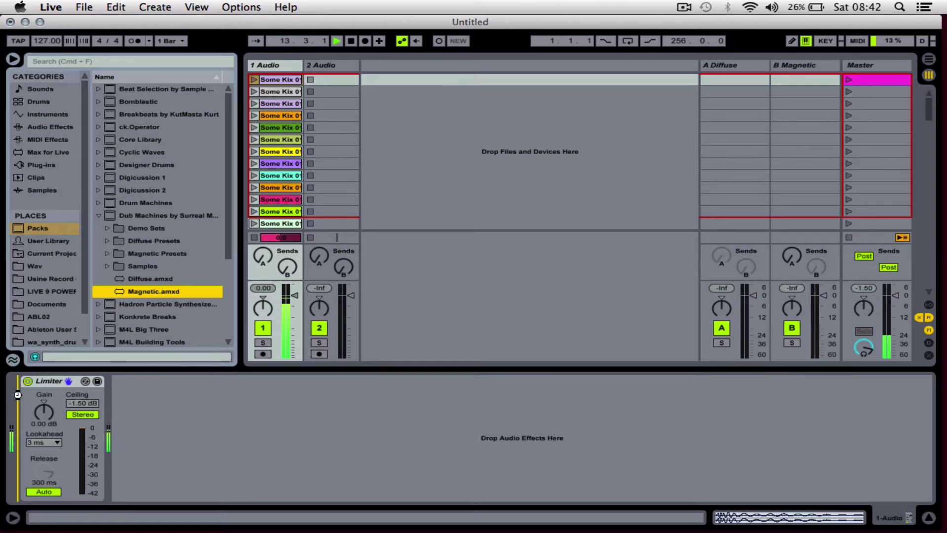
pyautogui.moveTo(18, 395); pyautogui.dragTo(17, 394)
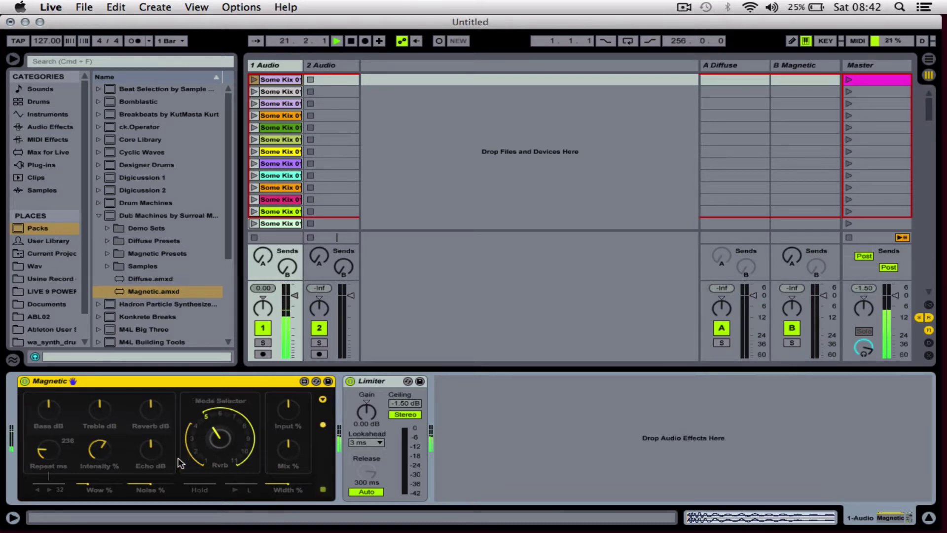
# - Set Magnetic to Reverb only mode and its reverb to FX, Tape, with the Pre option
pyautogui.moveTo(219, 436); pyautogui.dragTo(221, 385)
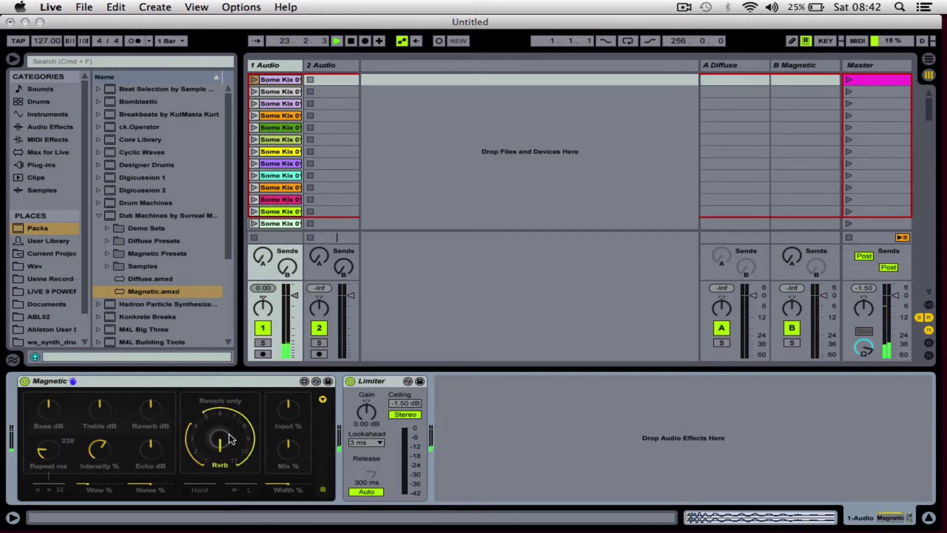
pyautogui.click(323, 399)
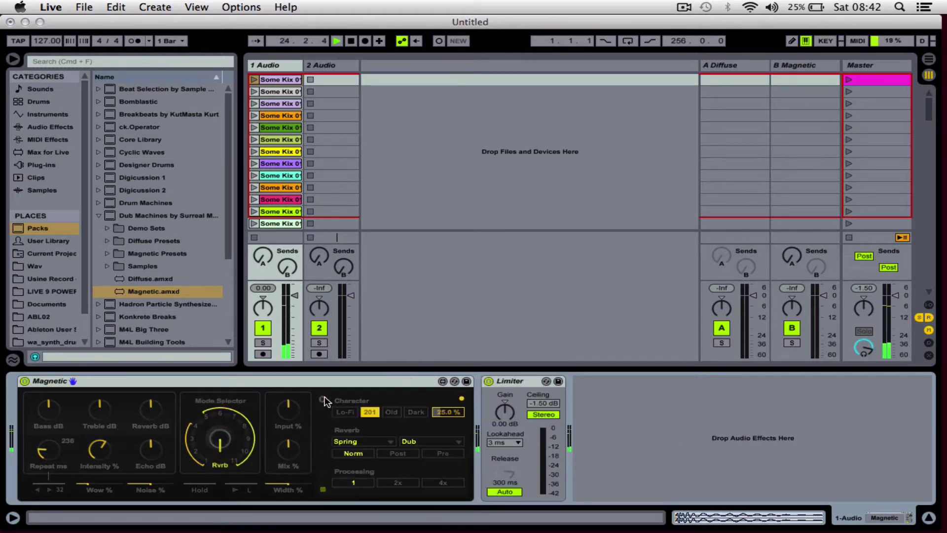
pyautogui.click(371, 441)
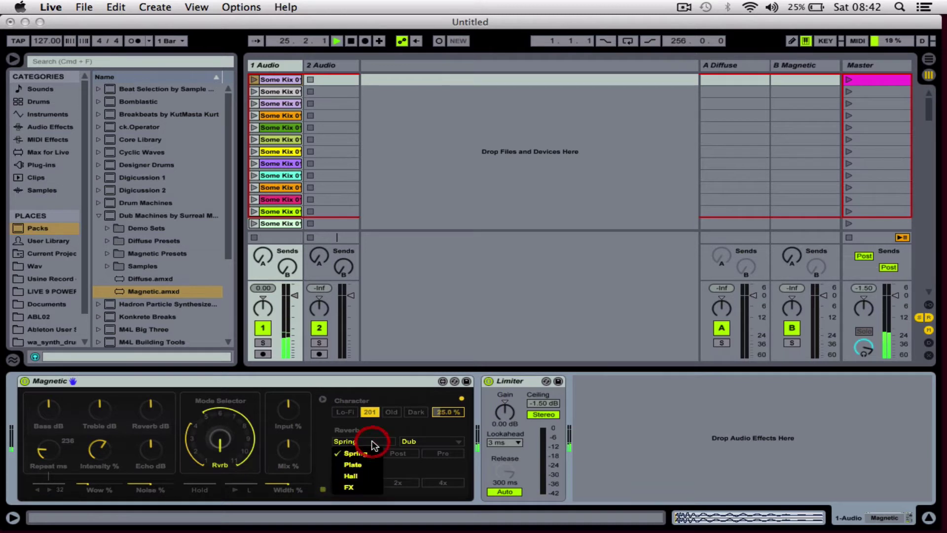
pyautogui.click(357, 481)
pyautogui.click(442, 454)
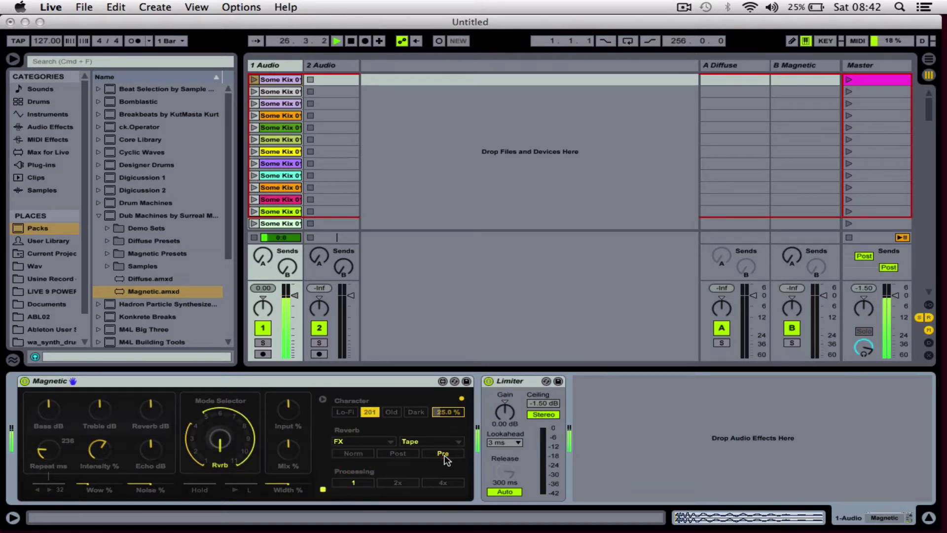
# - Turn Magnetic's Mix up to 100% and raise its Input level
pyautogui.moveTo(286, 454)
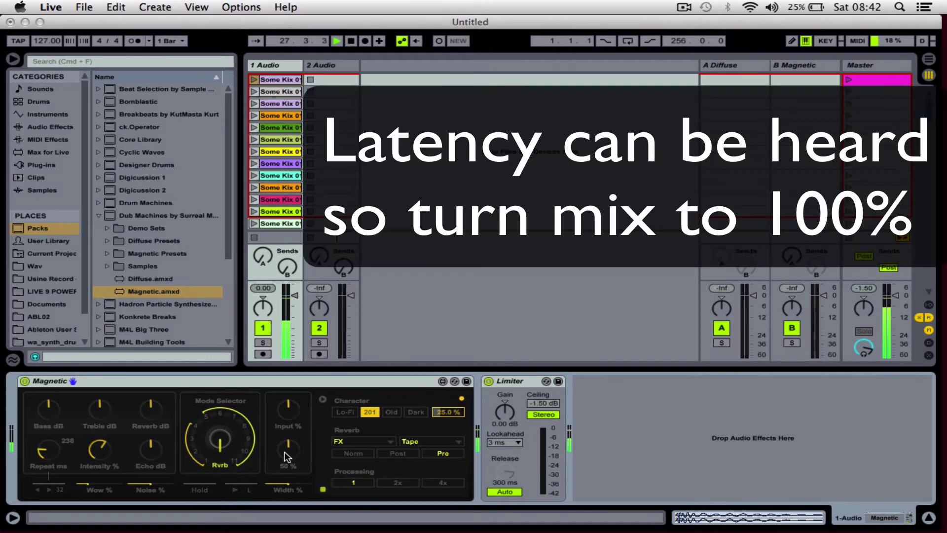
pyautogui.moveTo(286, 455); pyautogui.dragTo(306, 308)
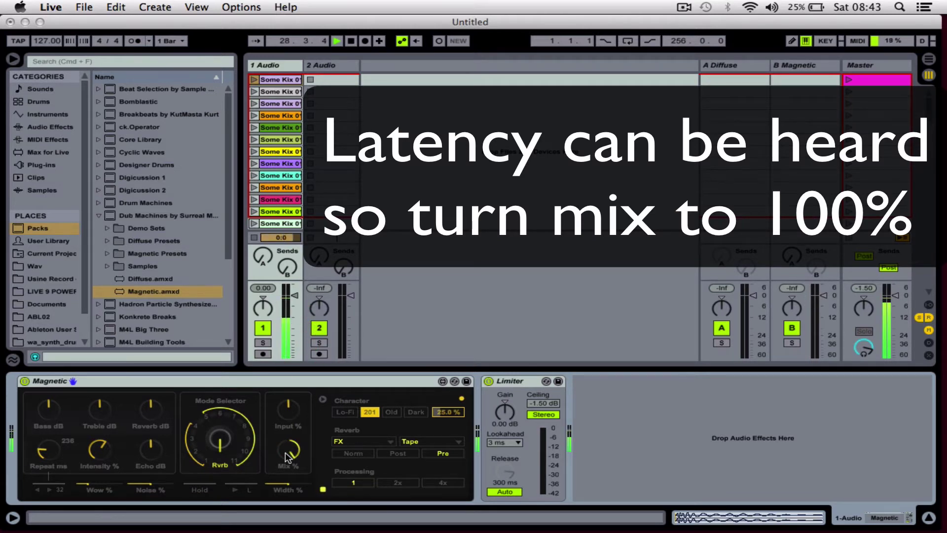
pyautogui.moveTo(288, 410); pyautogui.dragTo(284, 356)
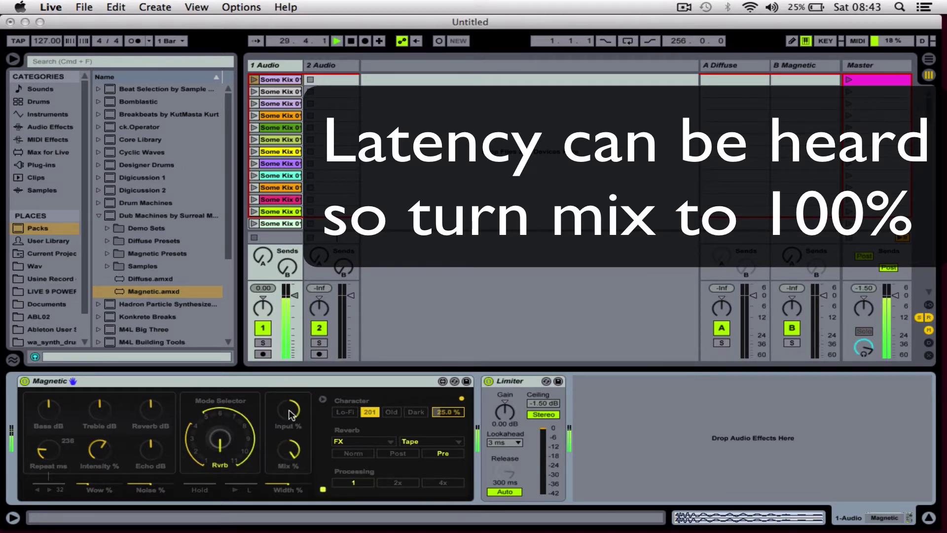
# - Lower Magnetic's Treble, set Repeat to 10 ms and reduce the Reverb level to -7 dB
pyautogui.moveTo(99, 410); pyautogui.dragTo(102, 442)
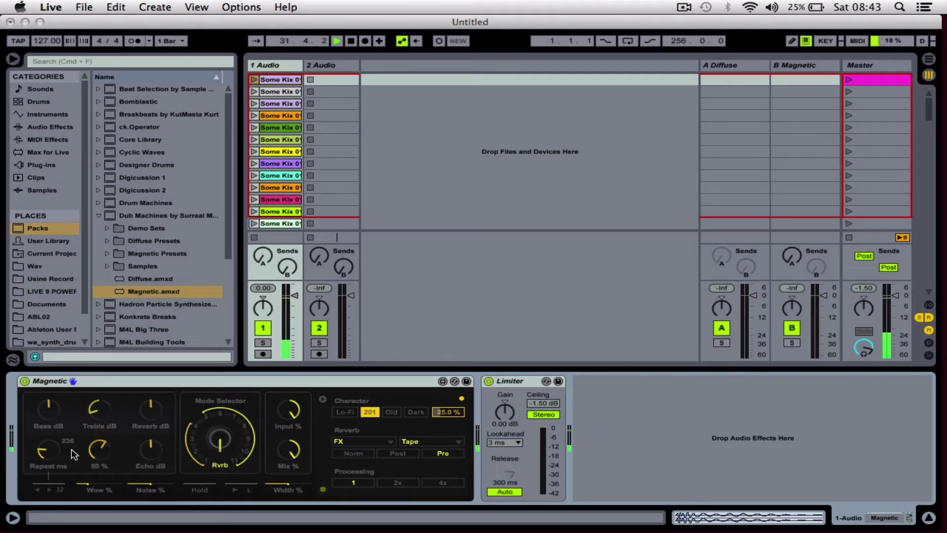
pyautogui.moveTo(54, 445); pyautogui.dragTo(54, 493)
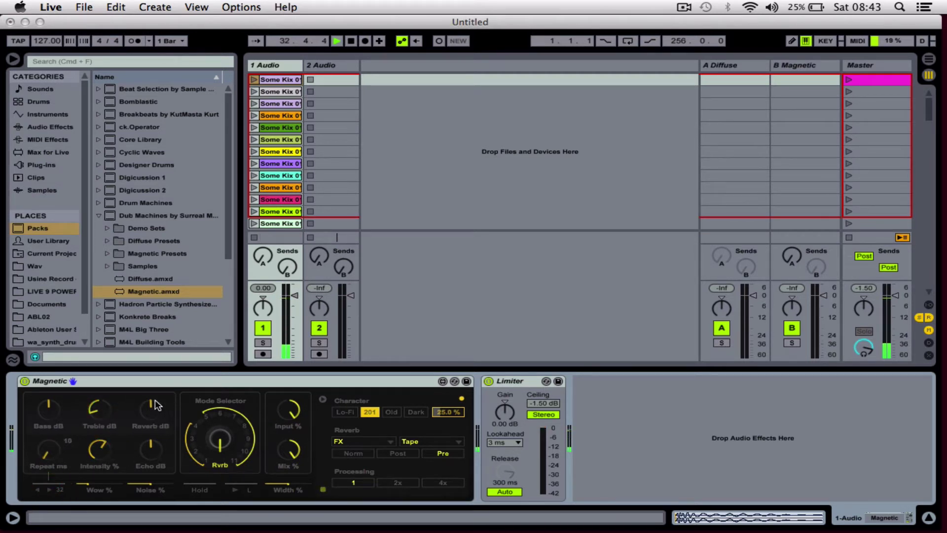
pyautogui.moveTo(154, 406)
pyautogui.mouseDown()
pyautogui.moveTo(156, 422)
pyautogui.moveTo(147, 390)
pyautogui.moveTo(149, 415)
pyautogui.mouseUp()
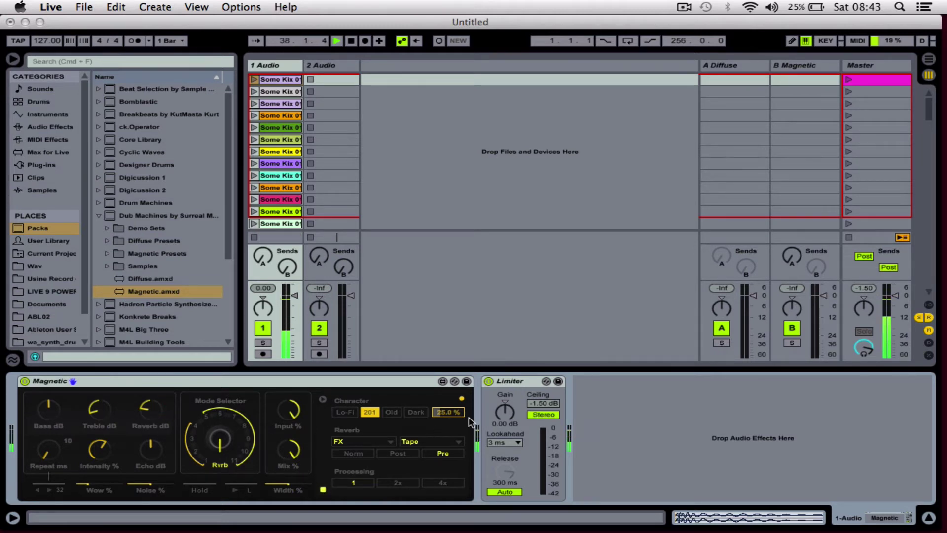
# - Raise Magnetic's Character amount, and lower its Reverb level and Intensity
pyautogui.moveTo(448, 412); pyautogui.dragTo(441, 365)
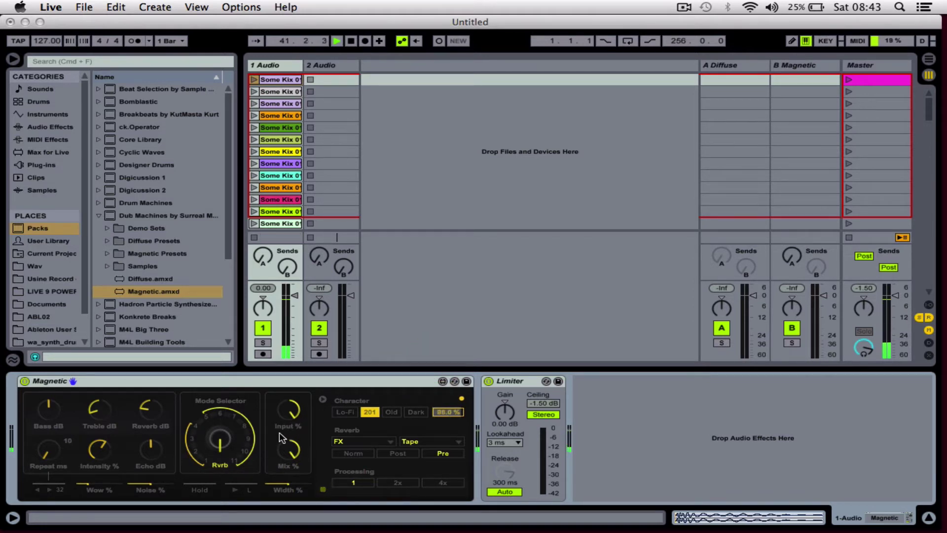
pyautogui.click(149, 413)
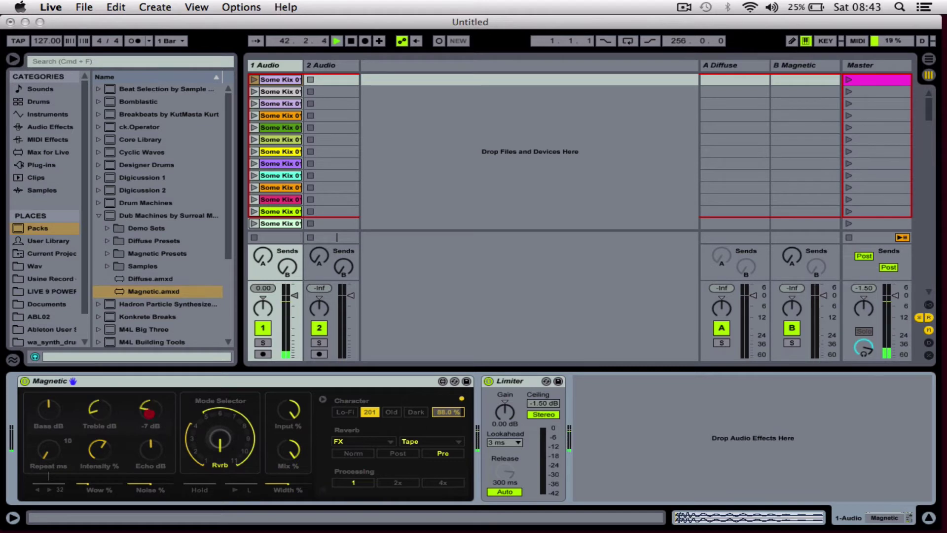
pyautogui.moveTo(149, 413)
pyautogui.mouseDown()
pyautogui.moveTo(151, 423)
pyautogui.moveTo(100, 476)
pyautogui.moveTo(96, 459)
pyautogui.mouseUp()
# - Set Magnetic's Treble to -3 dB and reduce the Intensity further
pyautogui.moveTo(99, 408); pyautogui.dragTo(99, 388)
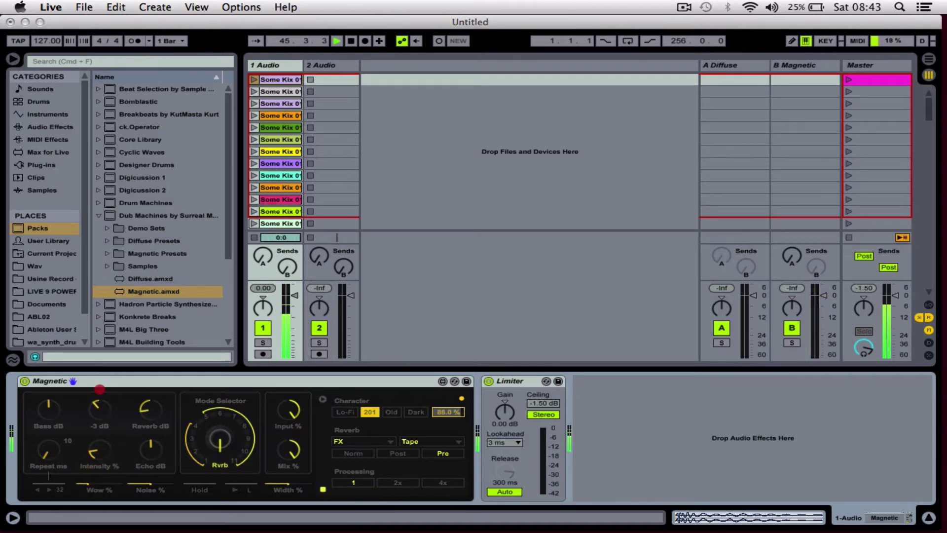
pyautogui.moveTo(93, 432); pyautogui.dragTo(95, 439)
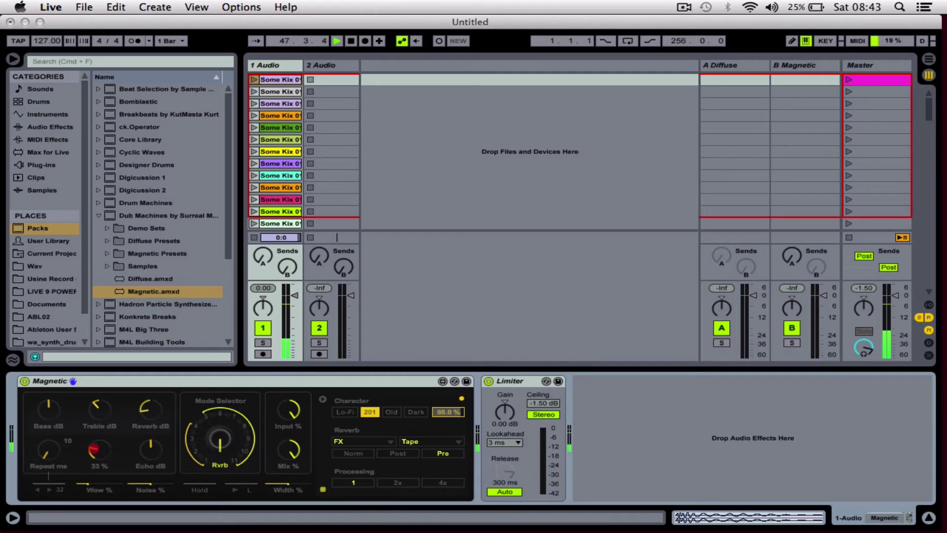
pyautogui.moveTo(95, 439); pyautogui.dragTo(95, 441)
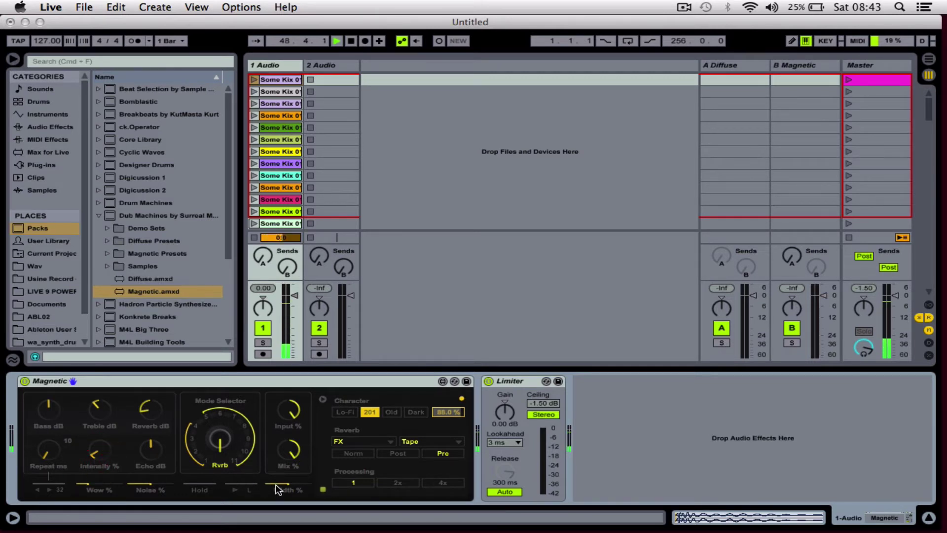
# - Audition Magnetic's Width at its widest, switch Processing to 4x, and lower Echo to minimum and Reverb to -9 dB
pyautogui.moveTo(282, 489); pyautogui.dragTo(311, 436)
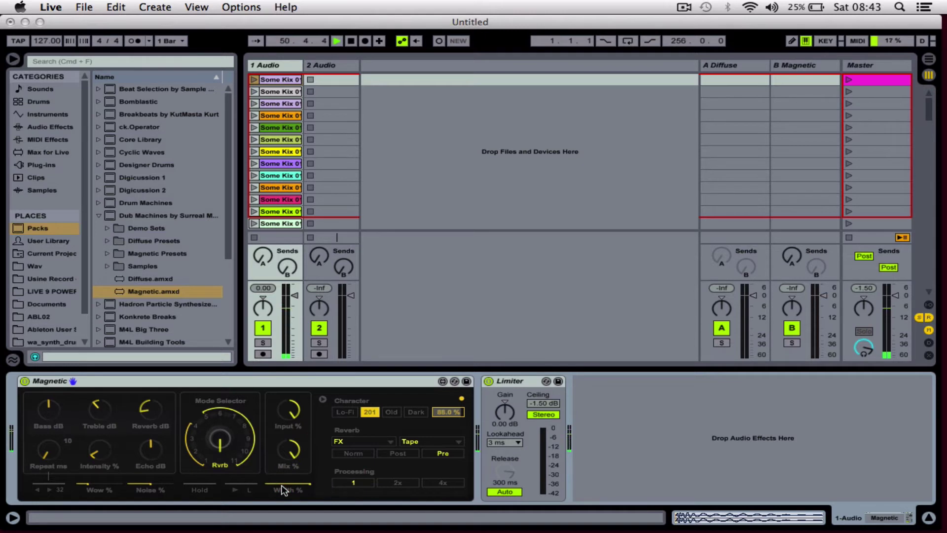
pyautogui.moveTo(282, 489)
pyautogui.mouseDown()
pyautogui.moveTo(282, 520)
pyautogui.moveTo(275, 508)
pyautogui.mouseUp()
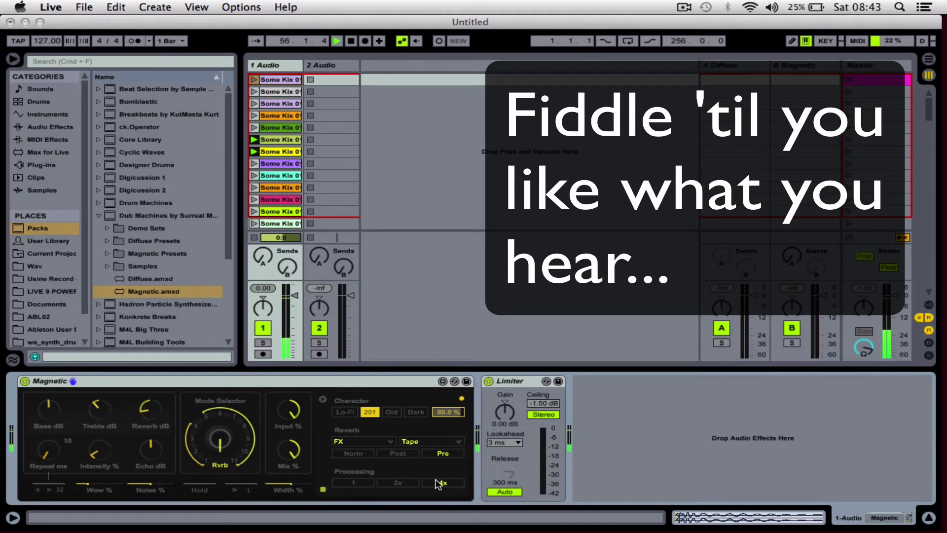
pyautogui.click(440, 482)
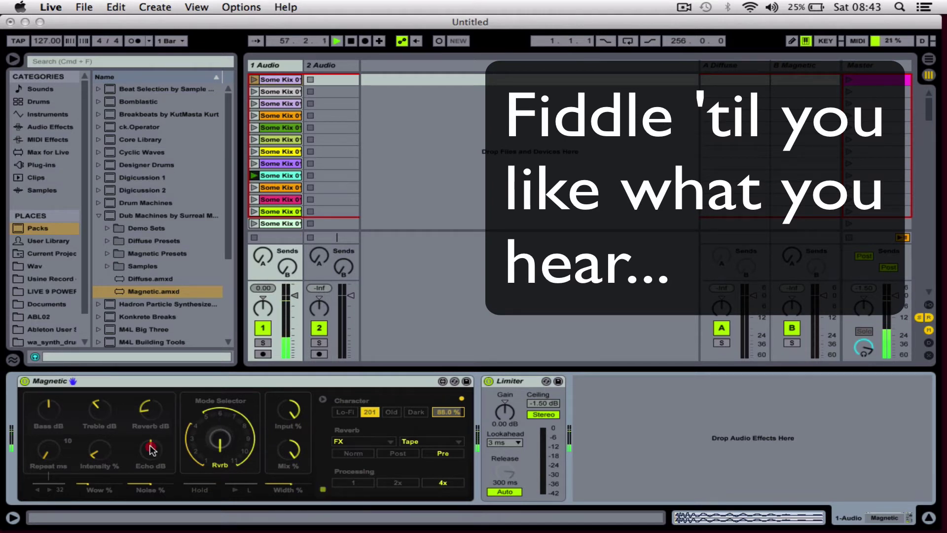
pyautogui.moveTo(150, 450); pyautogui.dragTo(150, 497)
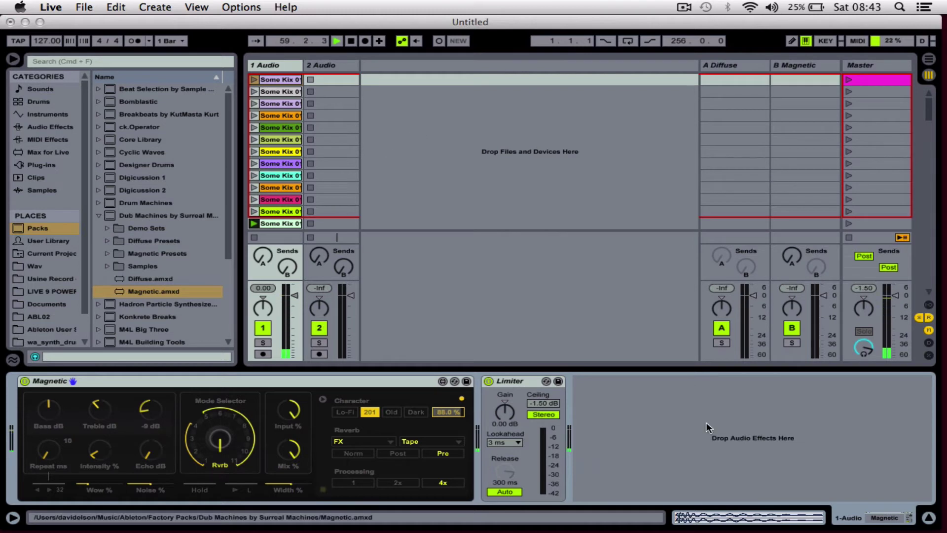
# - Freeze the 1 Audio track with its Magnetic and Limiter effects
pyautogui.click(278, 67)
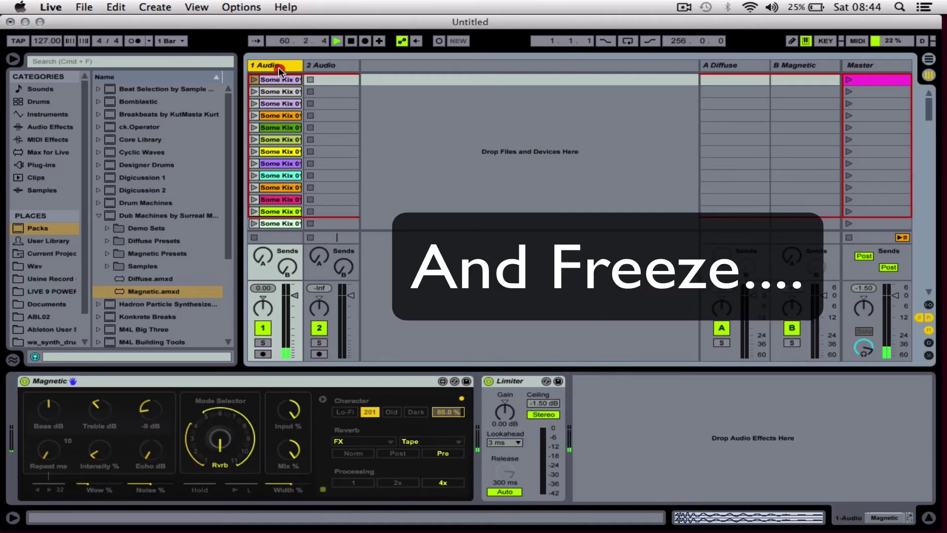
pyautogui.rightClick(282, 64)
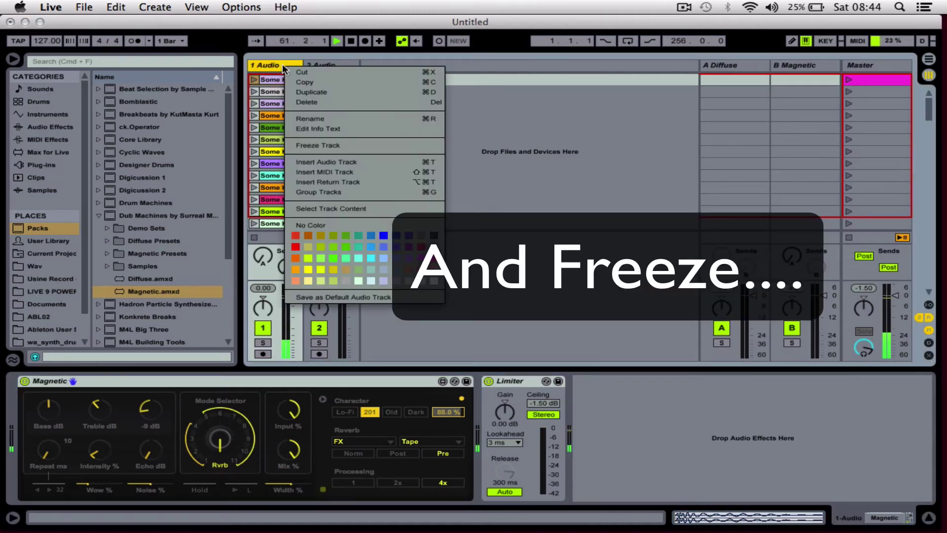
pyautogui.click(335, 145)
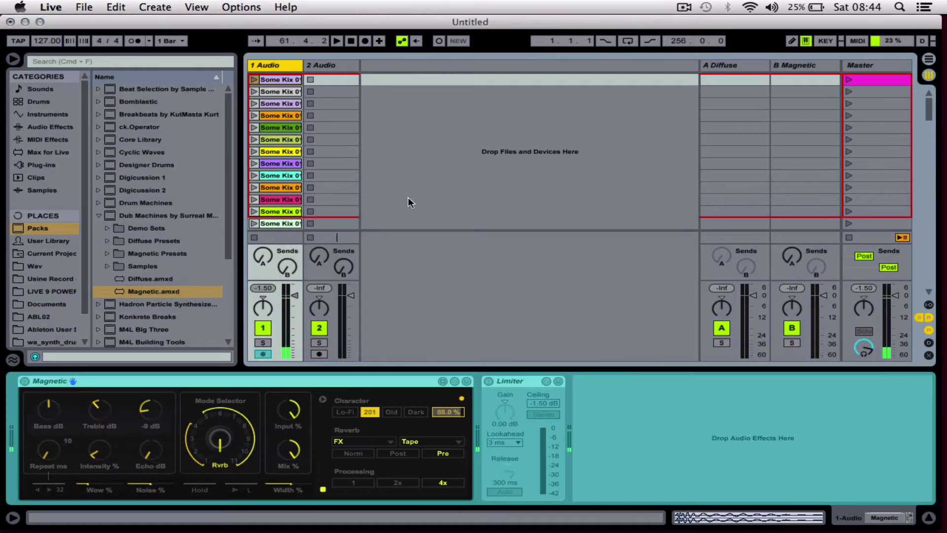
# - Flatten the frozen 1 Audio track to turn its processed kicks into new audio clips, and look through the clip list
pyautogui.rightClick(282, 66)
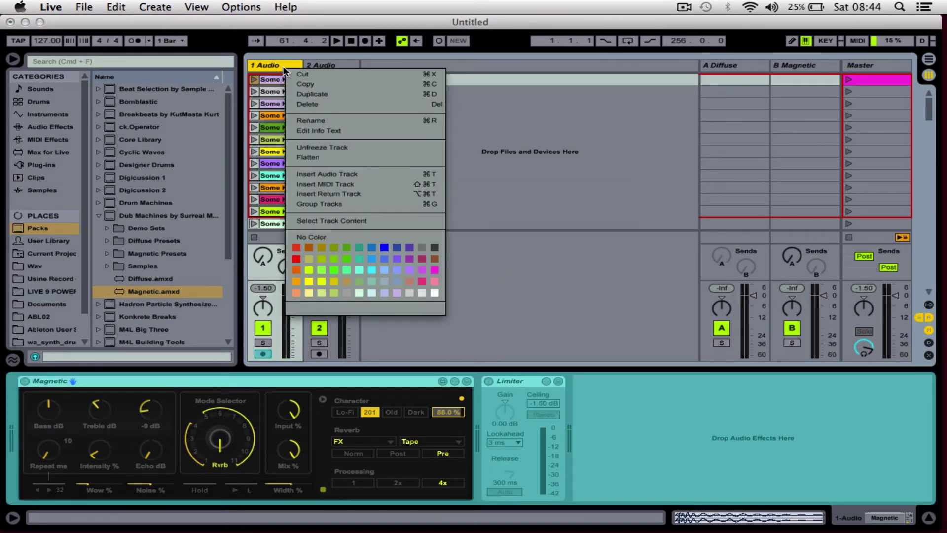
pyautogui.click(336, 156)
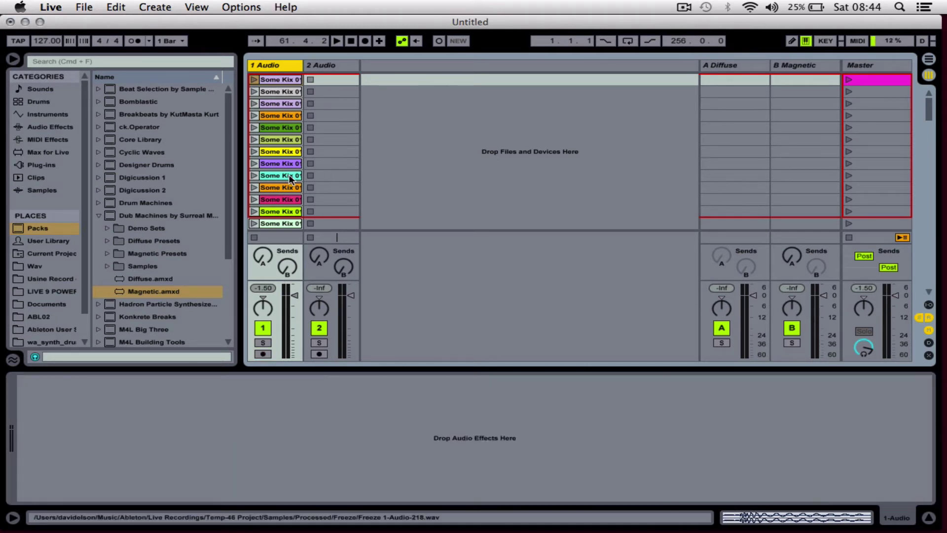
pyautogui.scroll(-10, 290, 187)
pyautogui.scroll(-10, 290, 187)
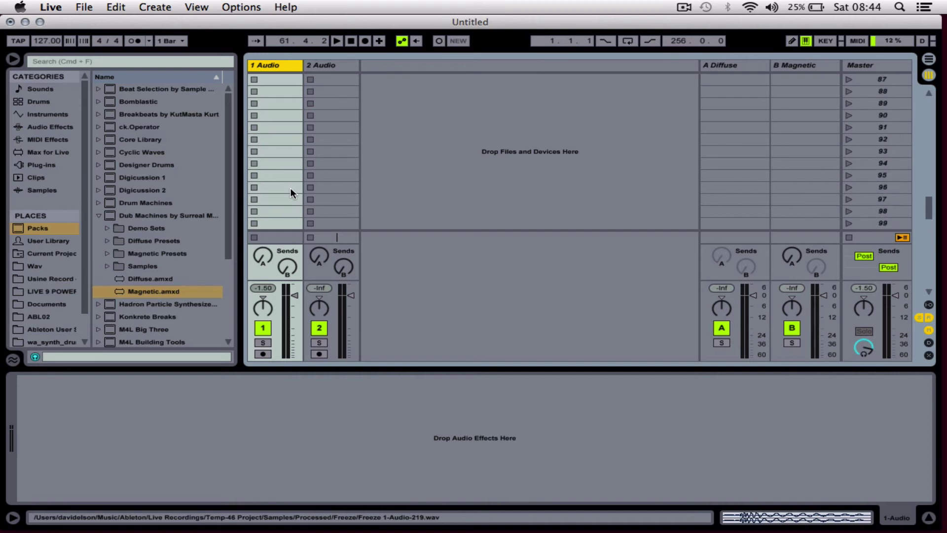
pyautogui.moveTo(284, 199); pyautogui.dragTo(282, 223)
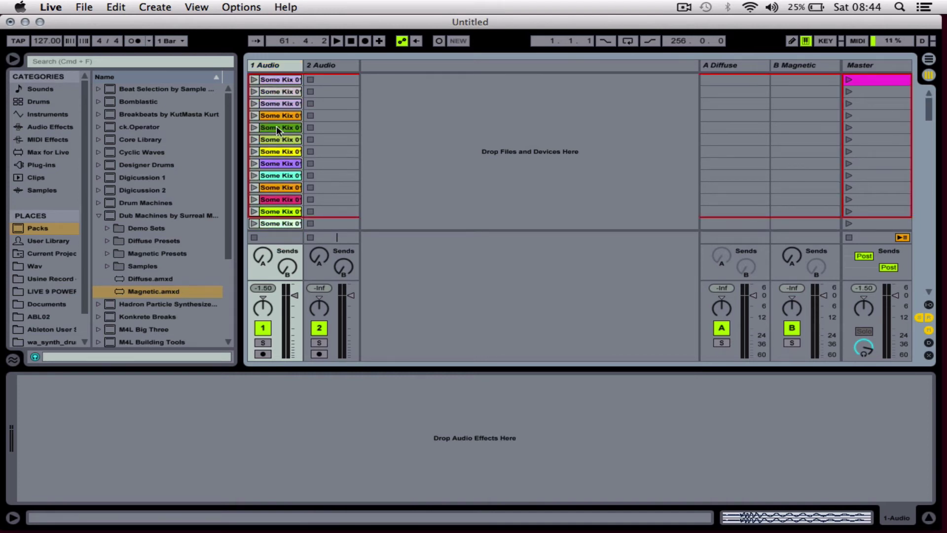
# - Audition the flattened kick clips from the first scene onwards, and look through the list to the last clip
pyautogui.click(254, 80)
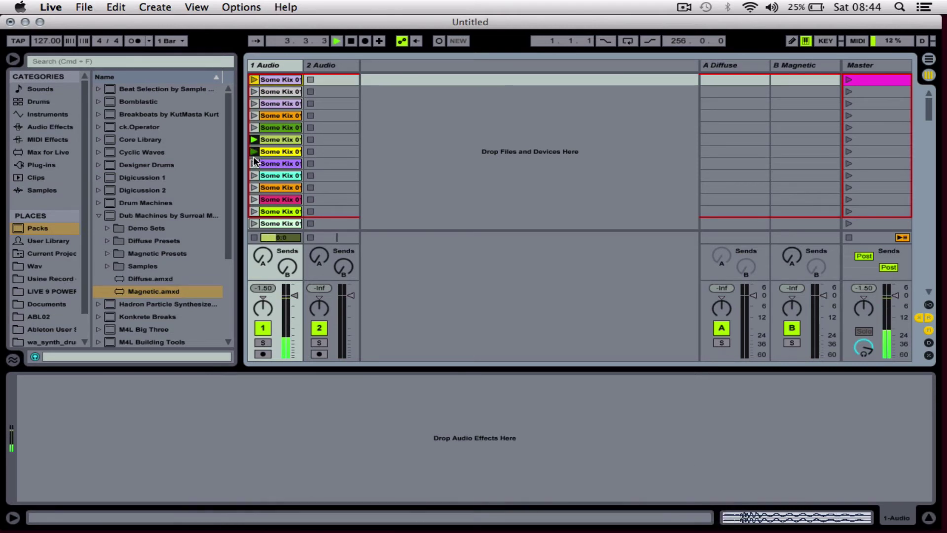
pyautogui.scroll(-5, 271, 188)
pyautogui.scroll(-15, 273, 187)
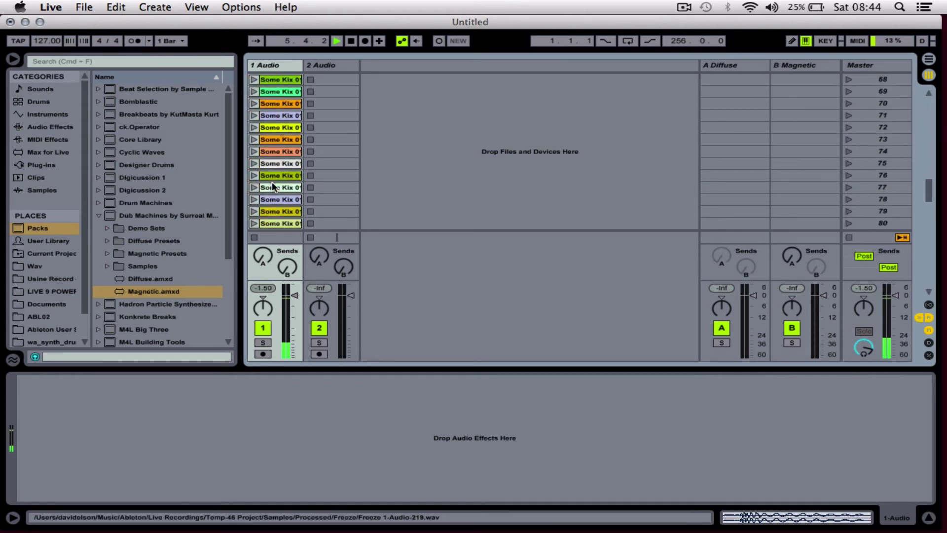
pyautogui.scroll(-13, 272, 186)
pyautogui.scroll(-1, 271, 188)
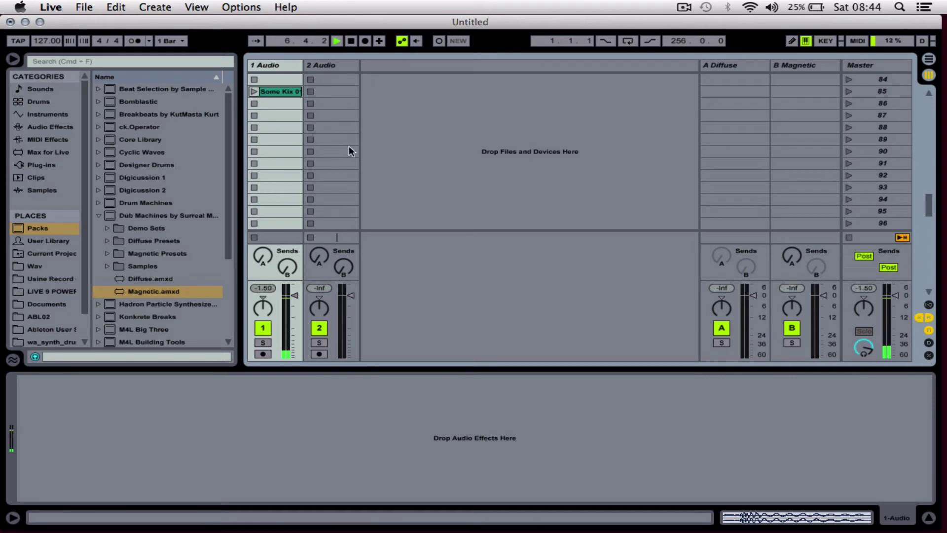
# - Launch the kick clip in scene 85, show its waveform, and set 1.1.1 at the kick's first transient to skip the latency gap
pyautogui.click(252, 91)
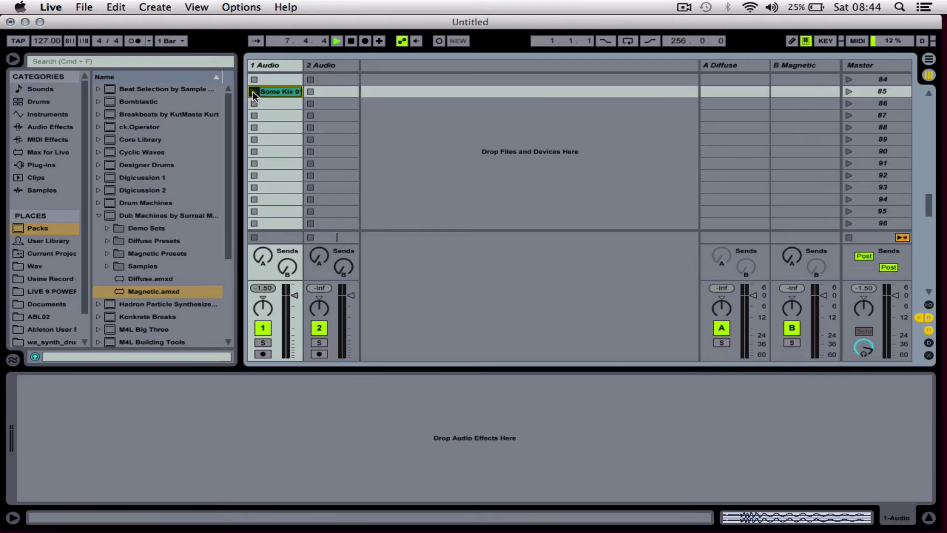
pyautogui.click(849, 516)
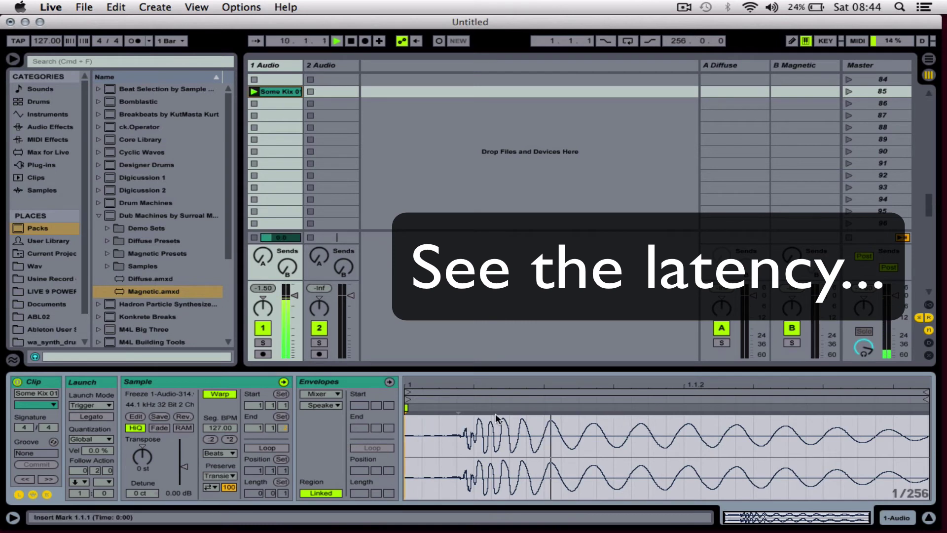
pyautogui.rightClick(458, 411)
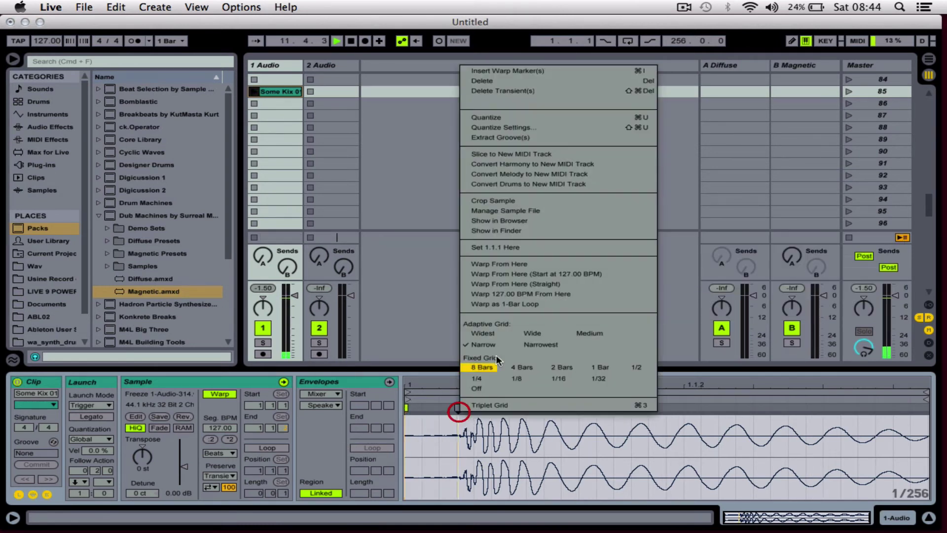
pyautogui.click(523, 248)
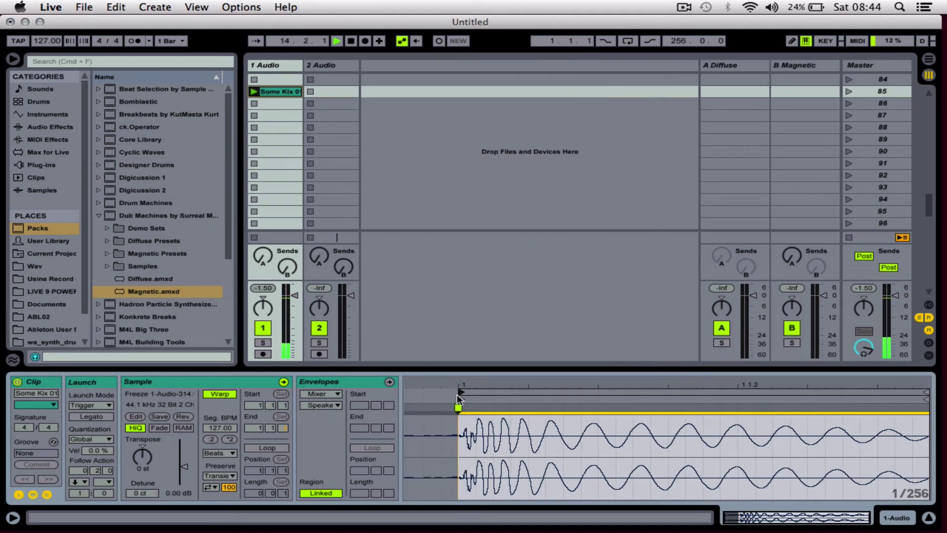
# - Shape the clip's Volume envelope into a short, steep fade-out that reaches 0% at the end of the kick
pyautogui.click(327, 393)
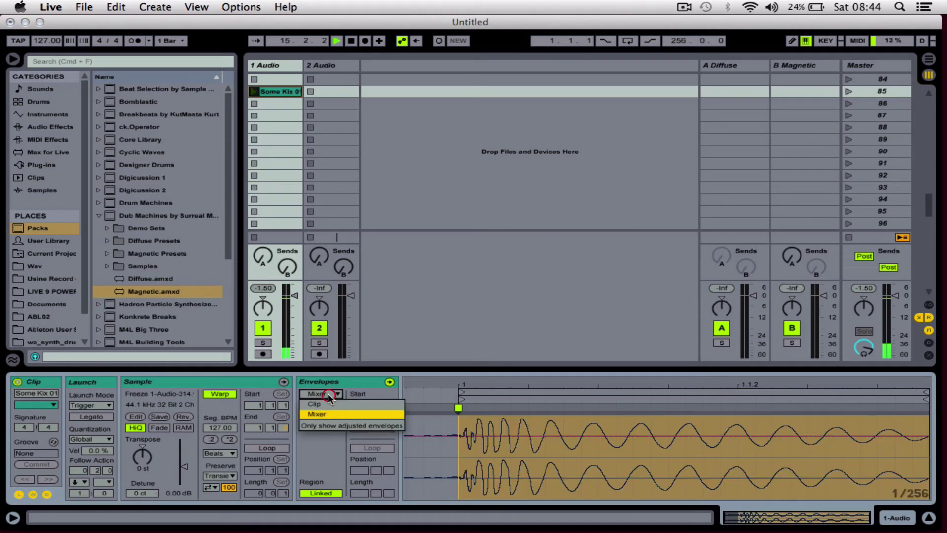
pyautogui.click(327, 405)
pyautogui.click(817, 418)
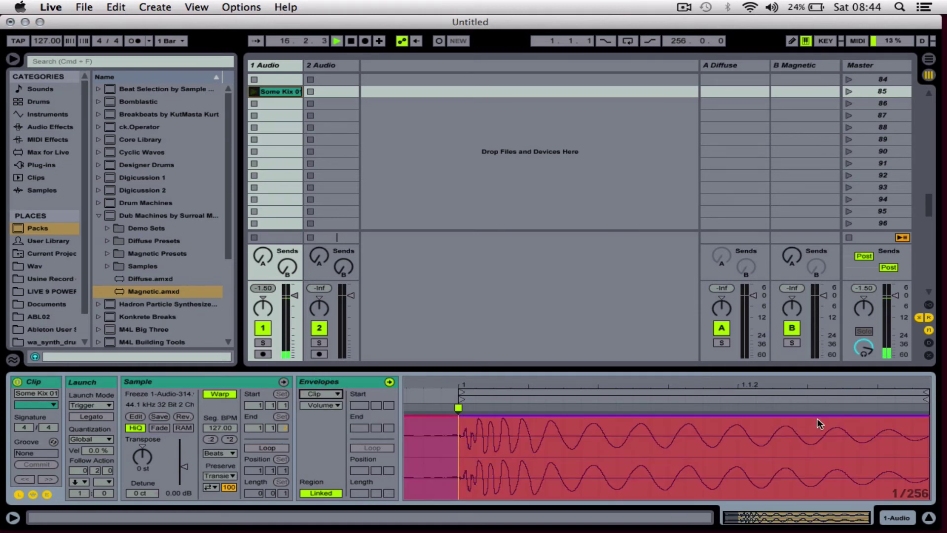
pyautogui.click(818, 416)
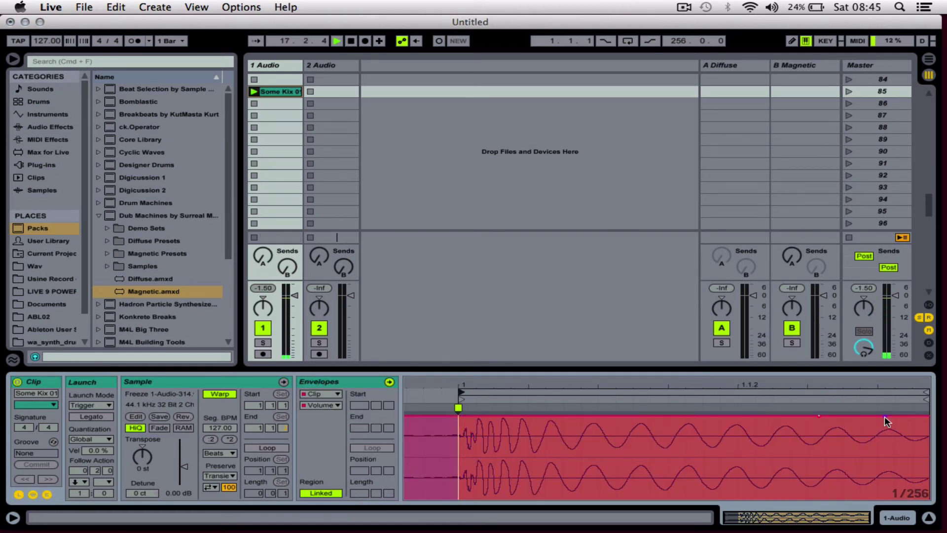
pyautogui.moveTo(884, 416); pyautogui.dragTo(927, 498)
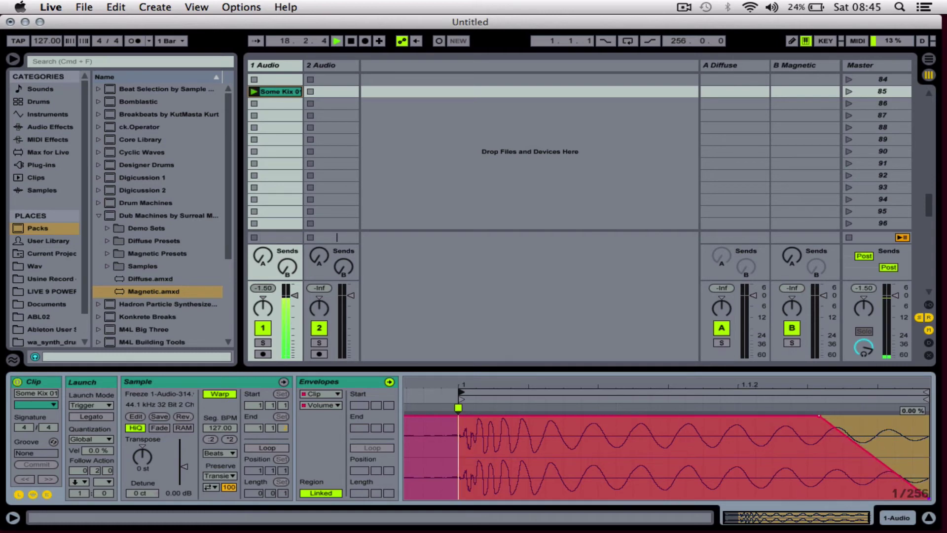
pyautogui.moveTo(818, 417); pyautogui.dragTo(909, 416)
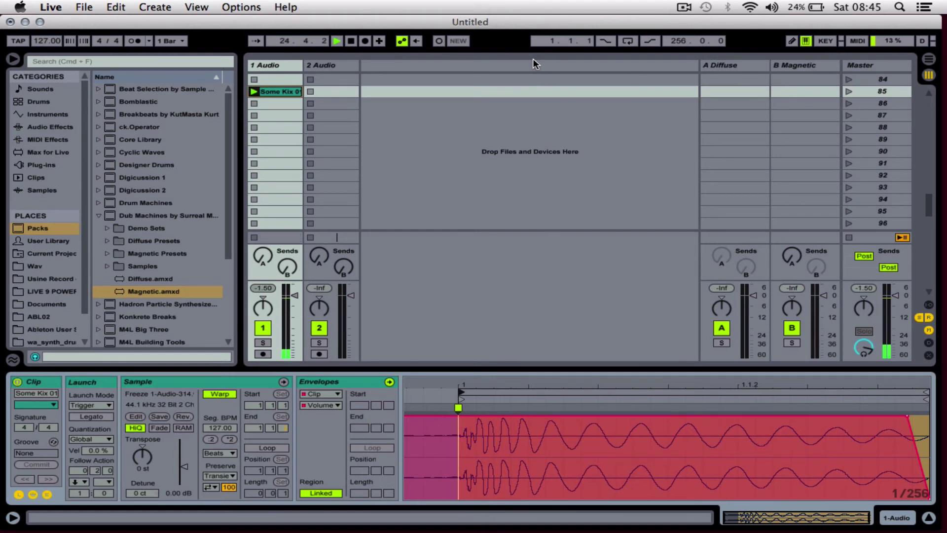
# - Stop playback, set the clip's Follow Action time to 0.1.0, and relaunch the scene 85 kick
pyautogui.click(351, 41)
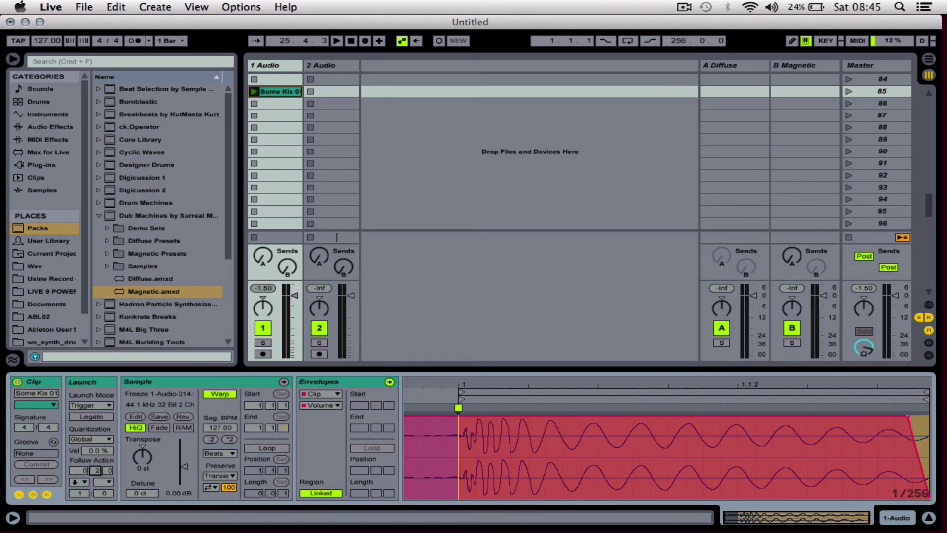
pyautogui.click(110, 472)
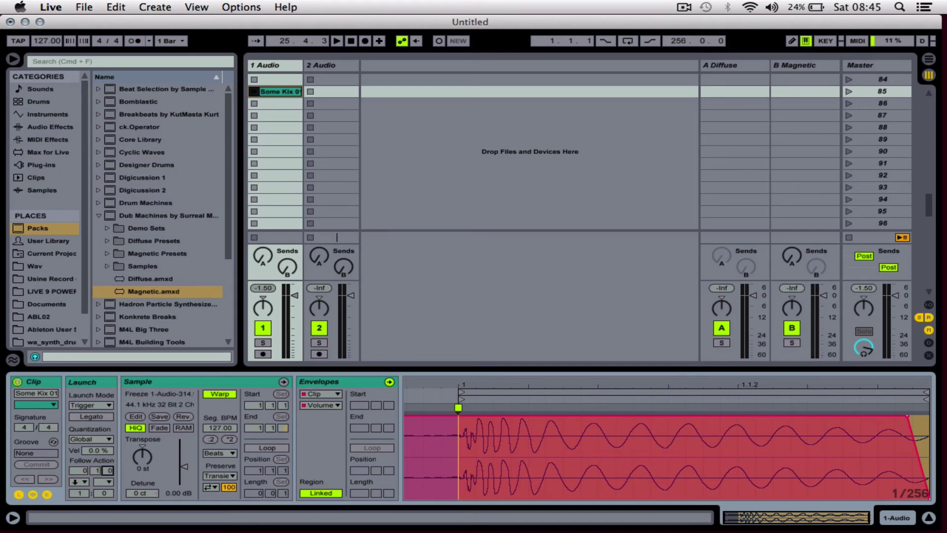
pyautogui.click(257, 91)
pyautogui.click(253, 91)
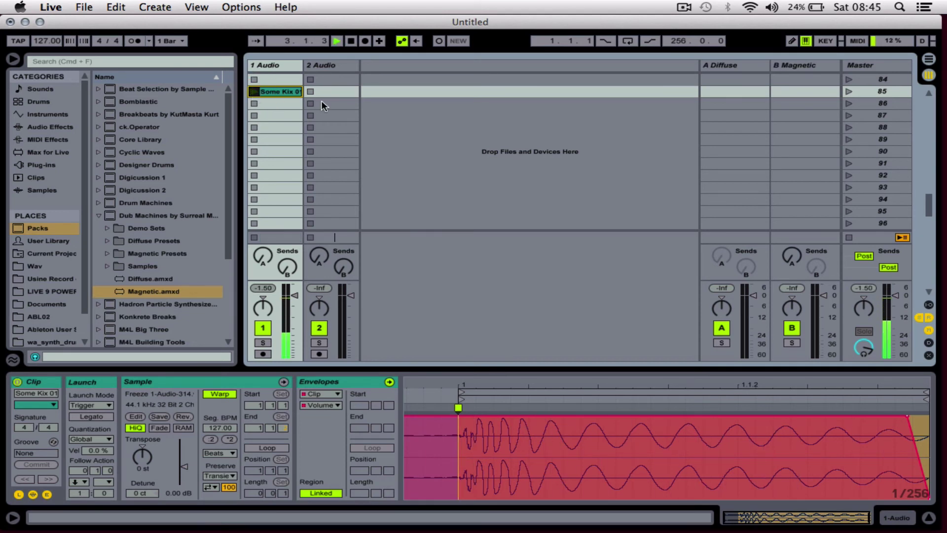
# - Add EQ Eight to the 1 Audio track and enable its band 1 low cut at about 30 Hz
pyautogui.click(896, 518)
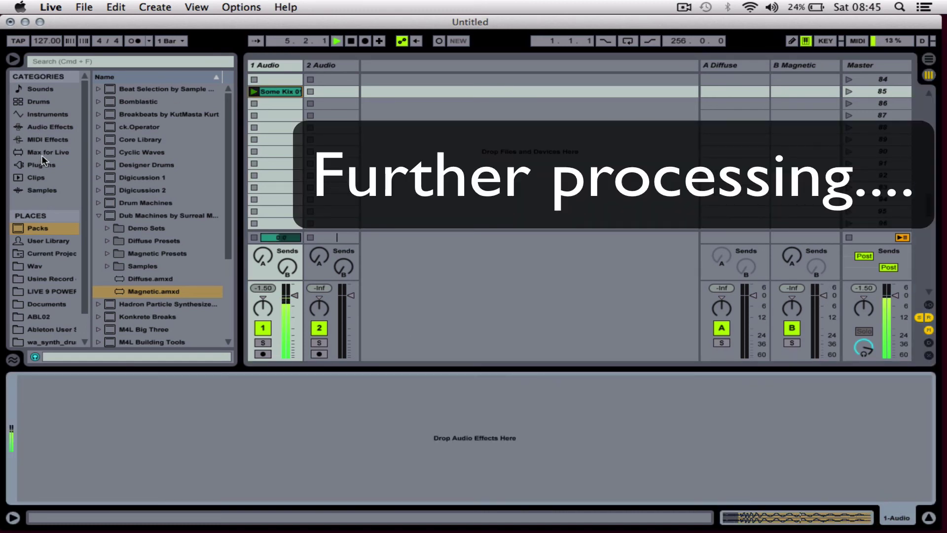
pyautogui.click(47, 124)
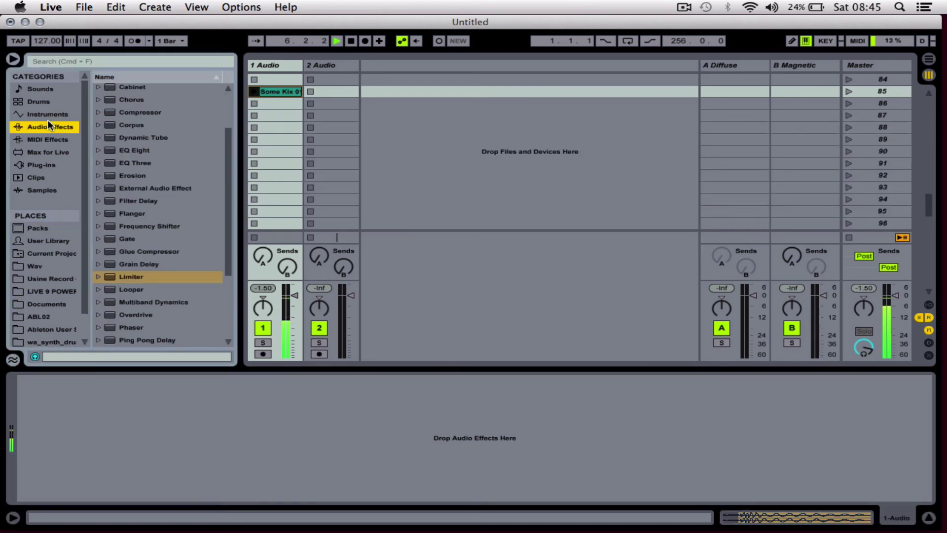
pyautogui.moveTo(133, 149)
pyautogui.mouseDown()
pyautogui.moveTo(182, 199)
pyautogui.moveTo(247, 402)
pyautogui.mouseUp()
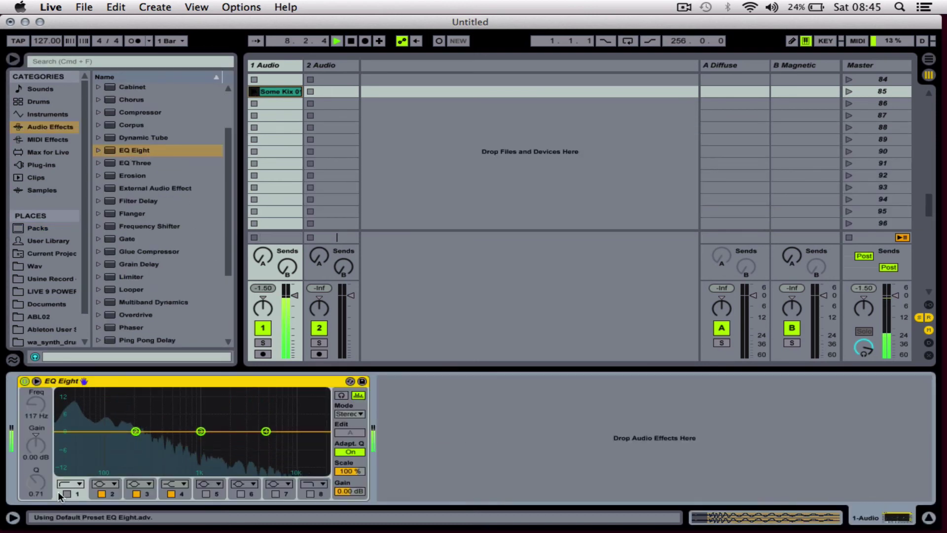
pyautogui.moveTo(30, 419); pyautogui.dragTo(31, 444)
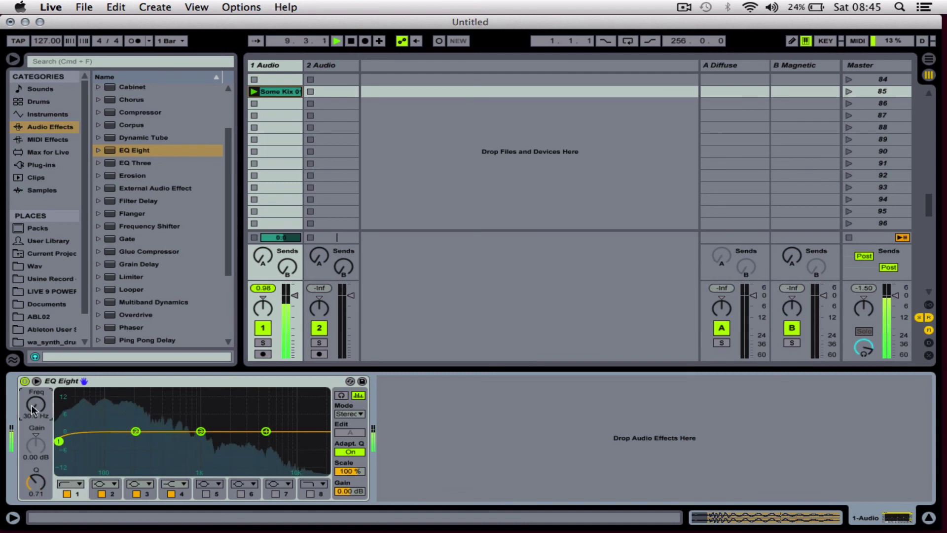
# - Boost EQ Eight's band 2 by 4.09 dB at 72.1 Hz and move band 3 down to a slight low-mid cut
pyautogui.moveTo(136, 431); pyautogui.dragTo(100, 420)
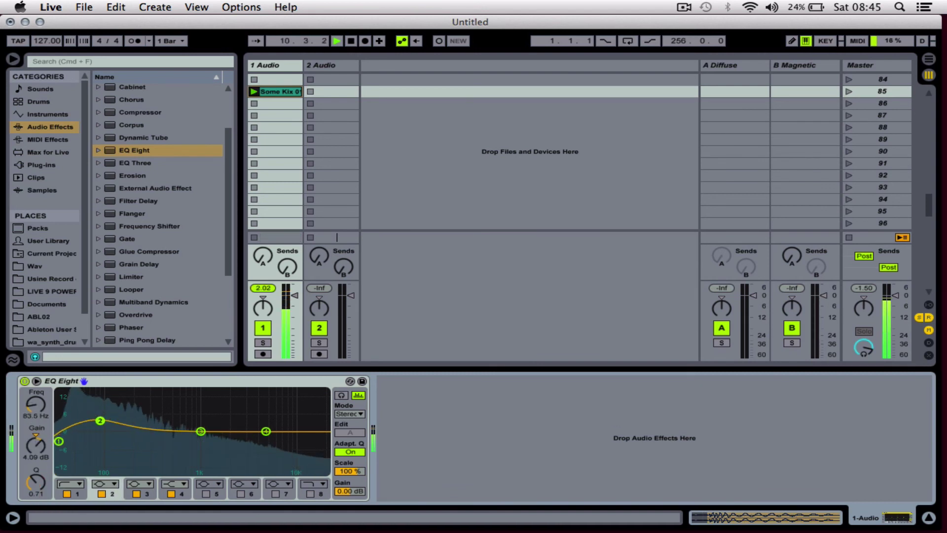
pyautogui.moveTo(200, 430); pyautogui.dragTo(115, 416)
pyautogui.click(99, 422)
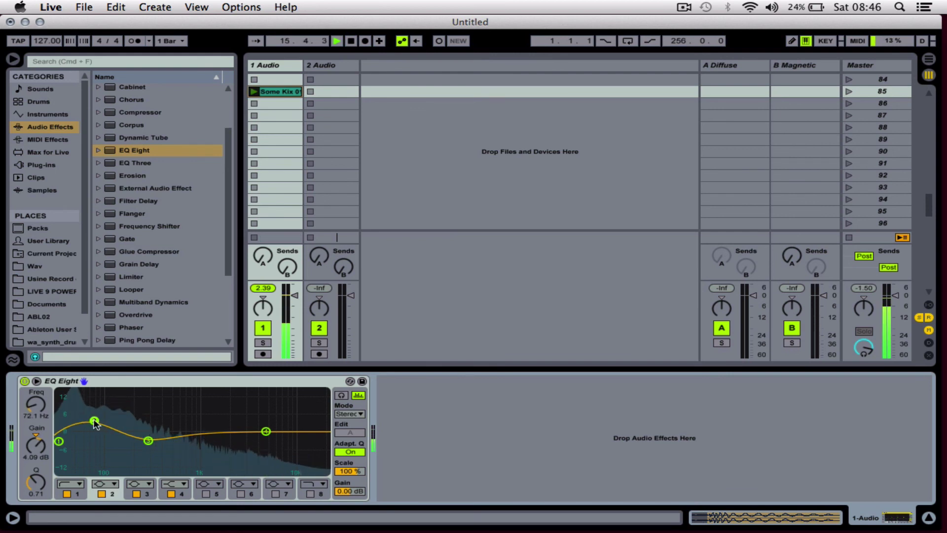
# - Reset the track's peak level and add a Limiter after EQ Eight with a -1.31 dB ceiling and 1.60 dB gain
pyautogui.click(269, 288)
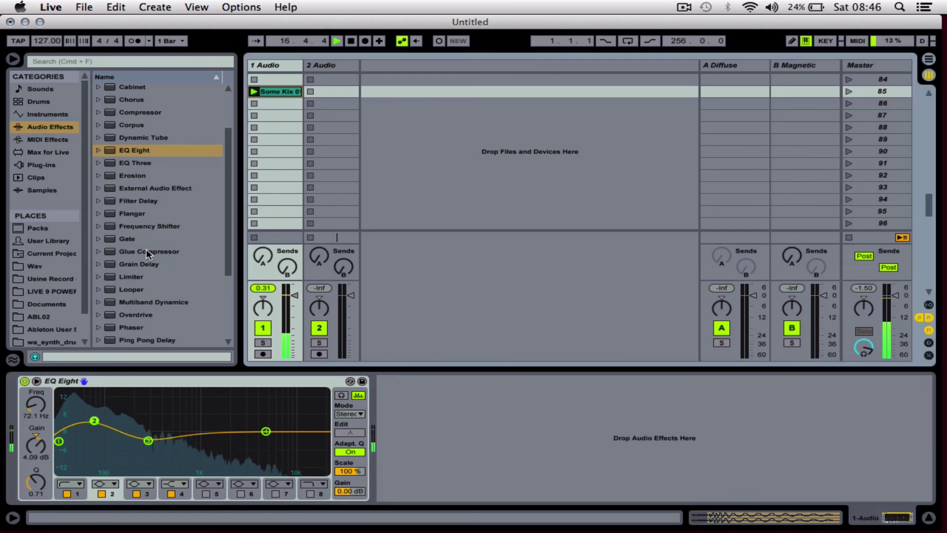
pyautogui.click(130, 279)
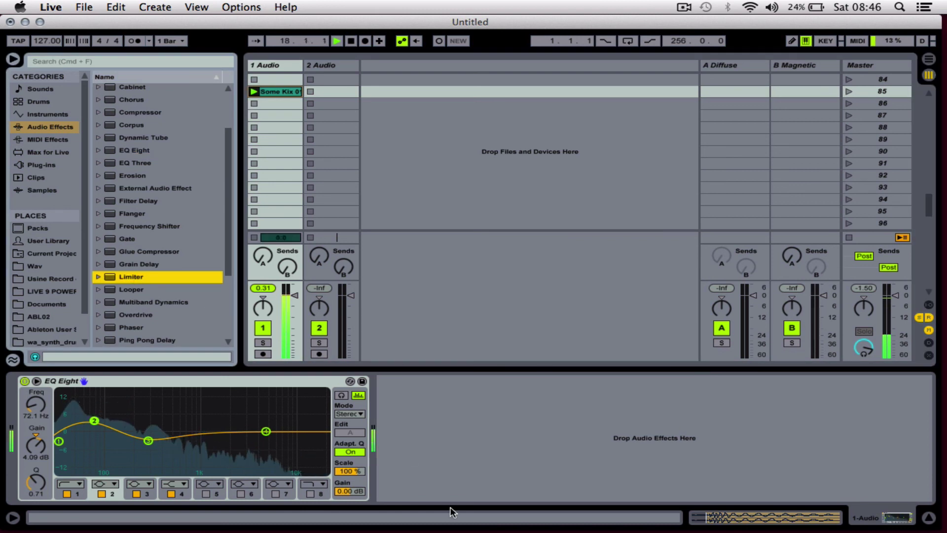
pyautogui.moveTo(129, 278); pyautogui.dragTo(407, 411)
pyautogui.click(439, 403)
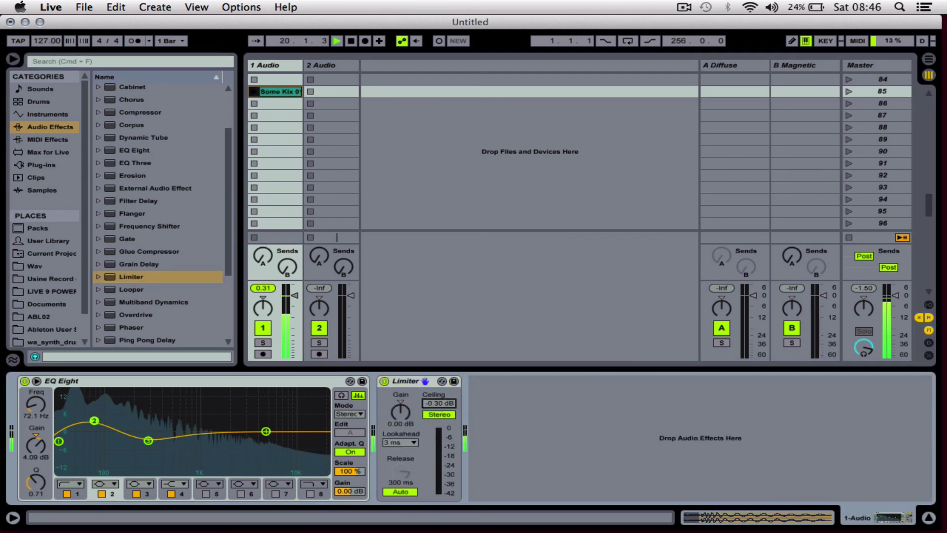
pyautogui.moveTo(439, 403); pyautogui.dragTo(401, 405)
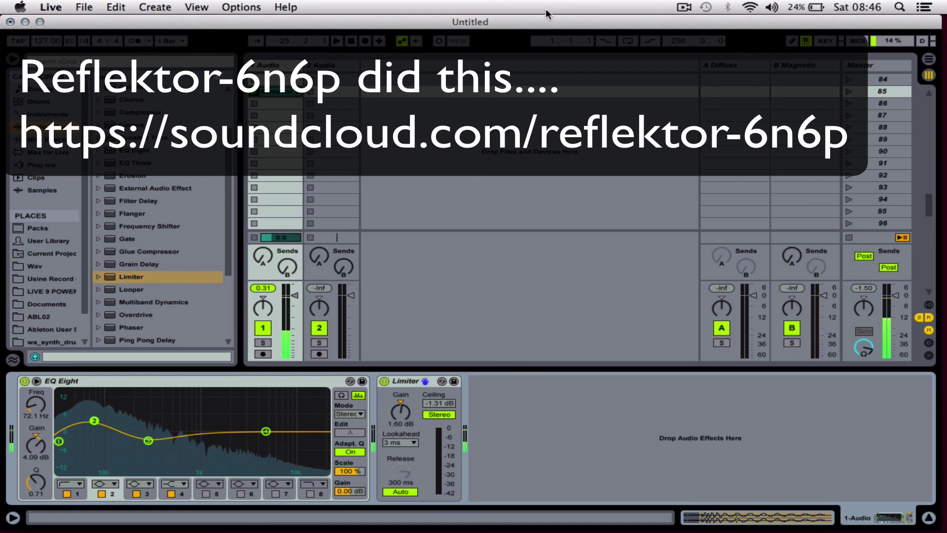
pyautogui.click(684, 7)
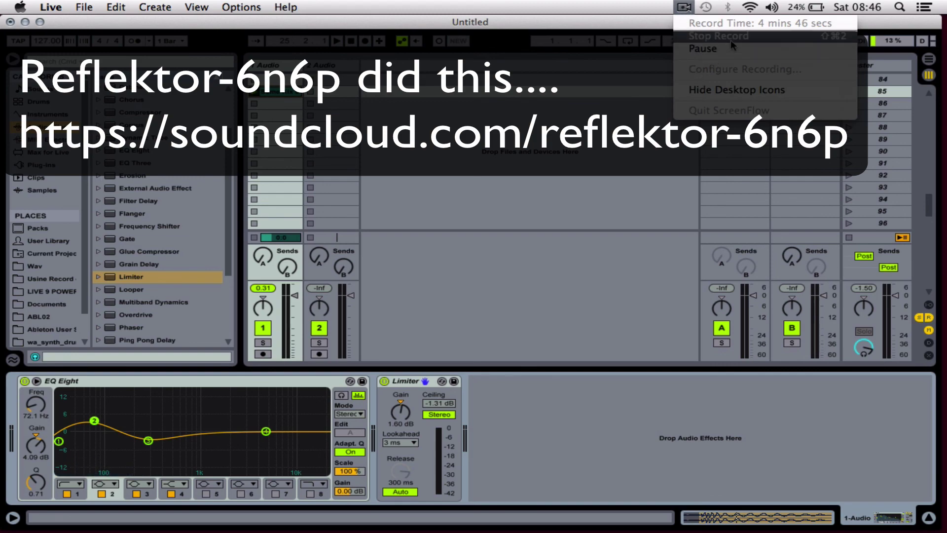